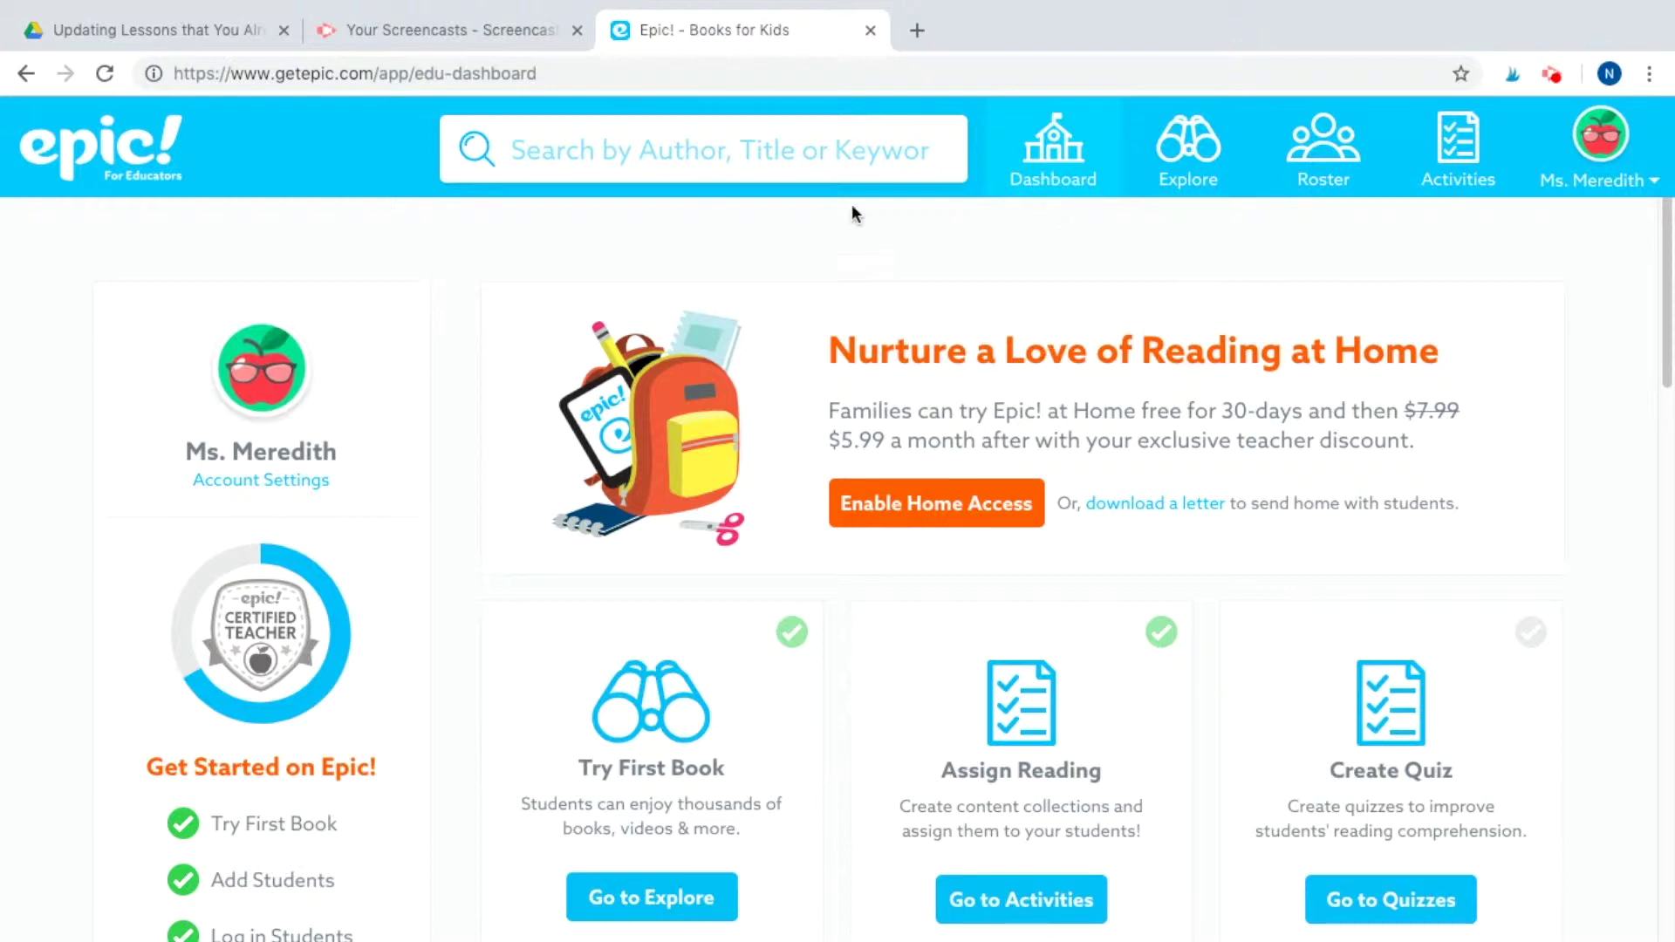
Search the library for 'penguin' and hide the Advanced Search filters to see the matching books.
{"action": "left_click", "coordinate": [832, 152]}
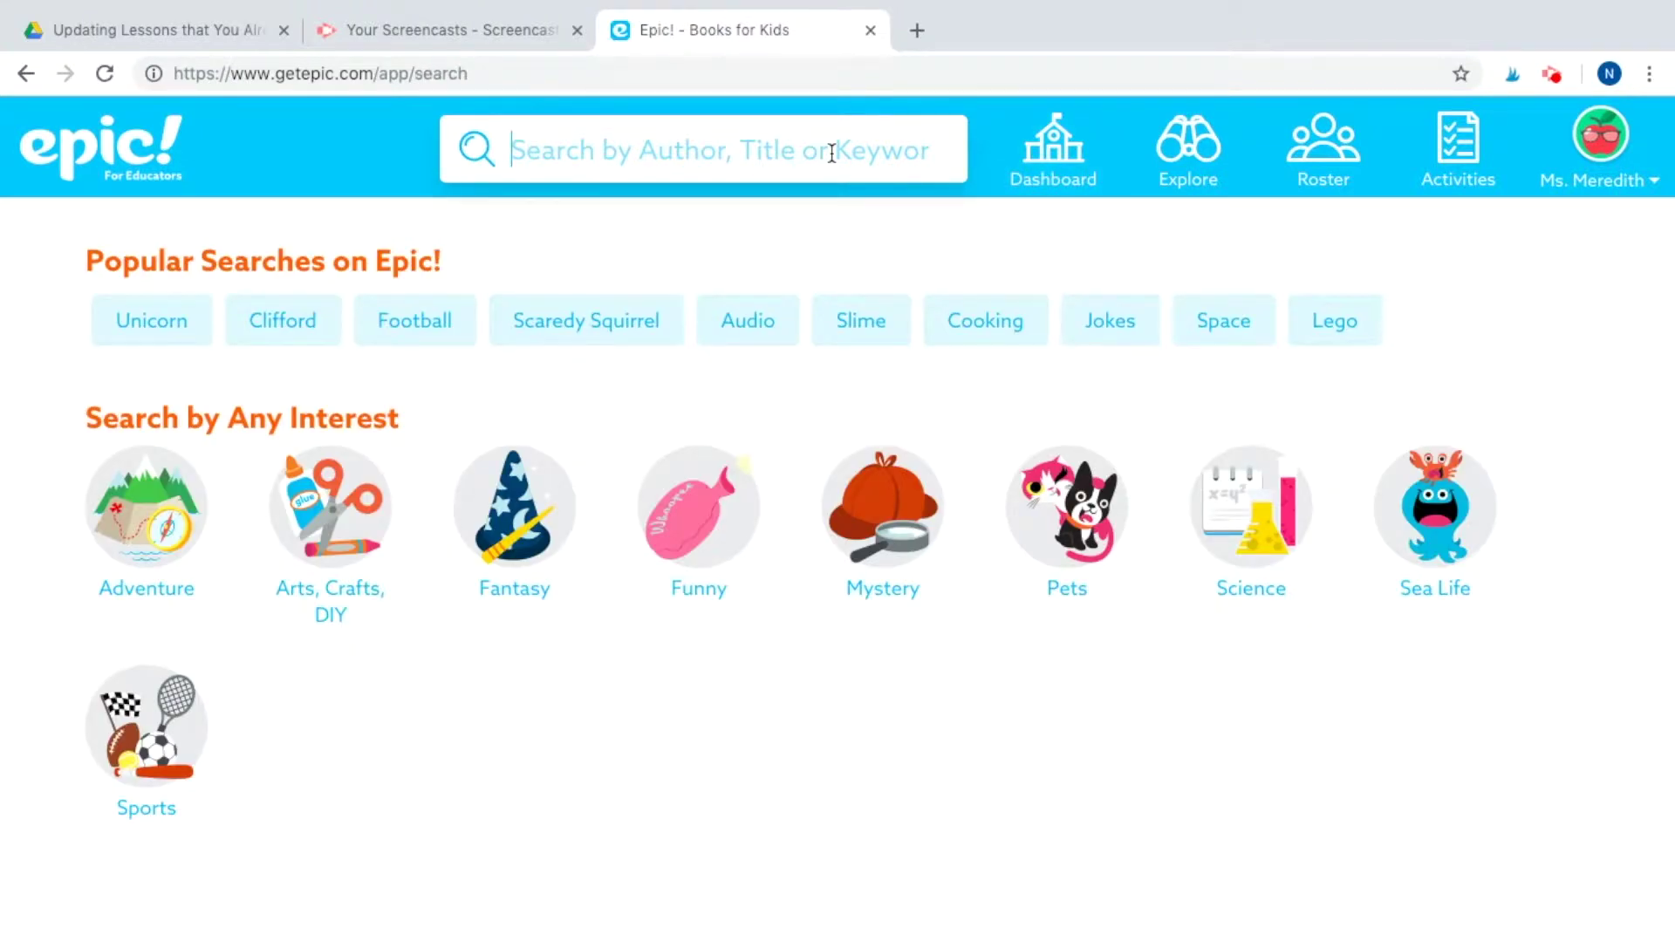
{"action": "type", "text": "peng"}
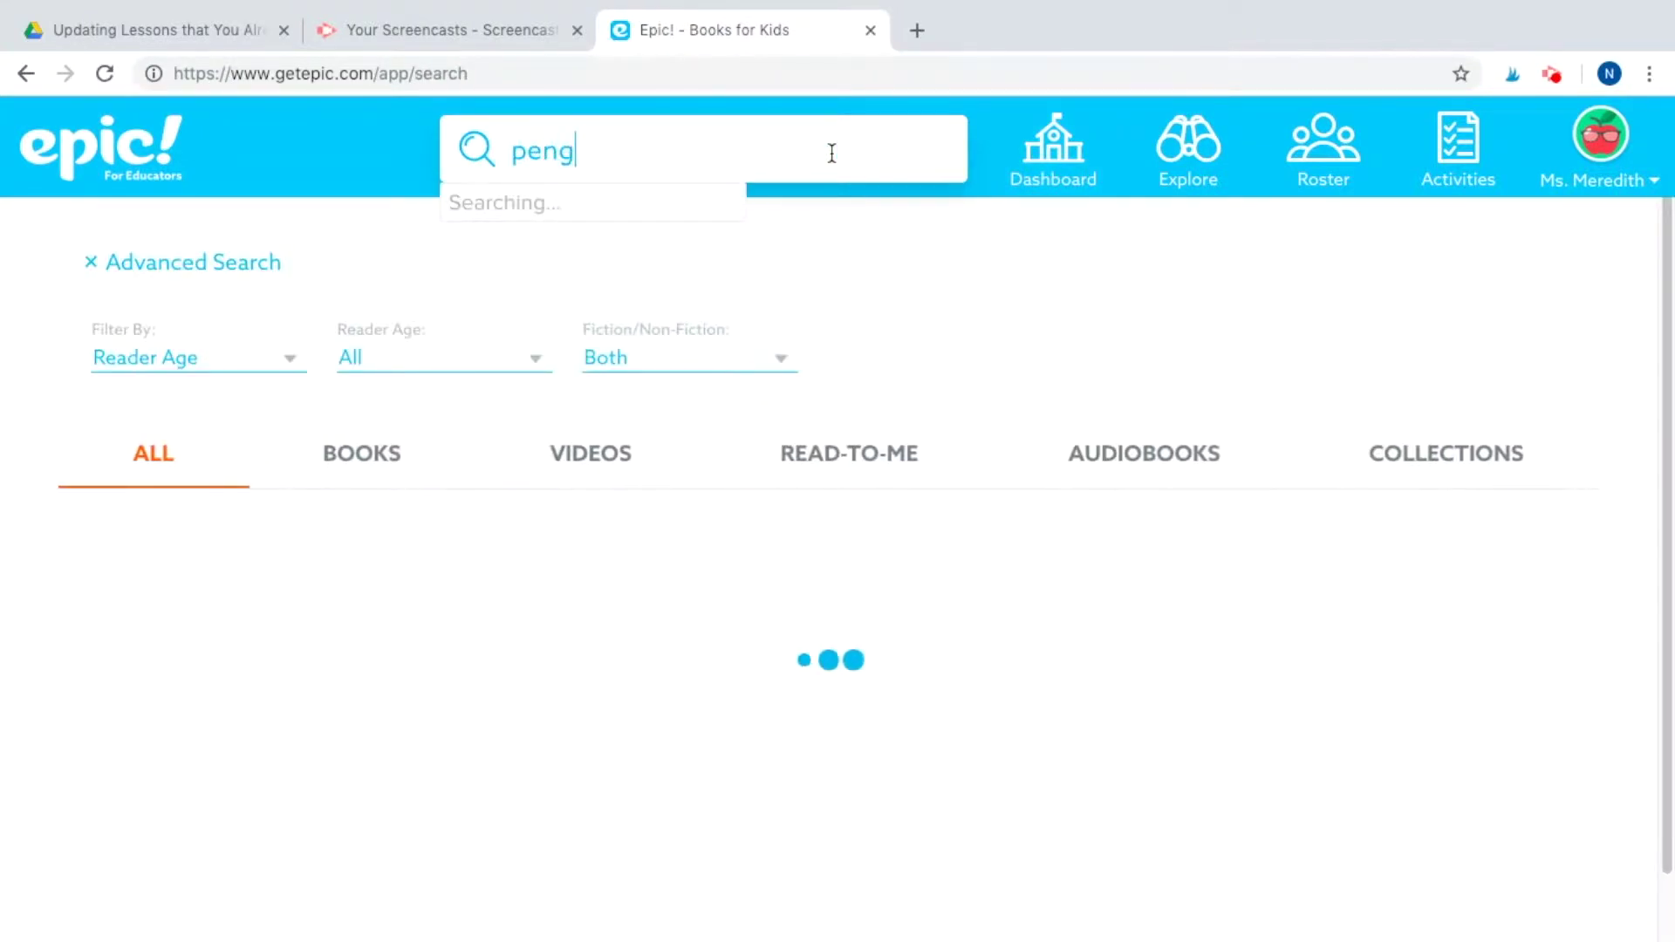
{"action": "type", "text": "uin"}
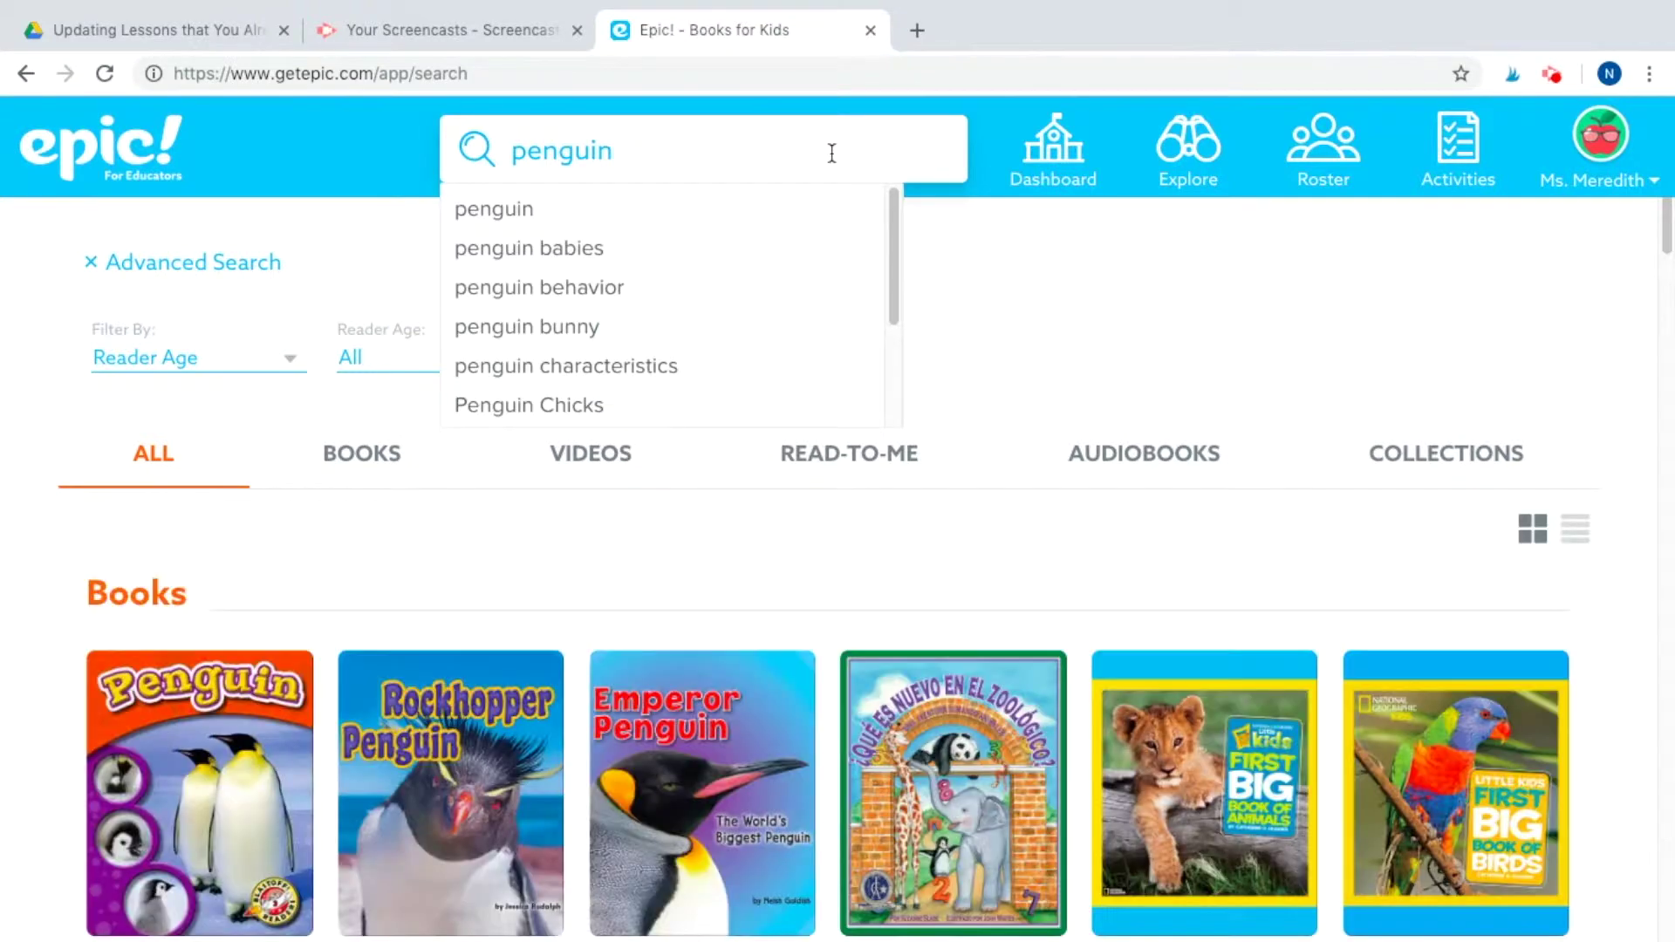
{"action": "left_click", "coordinate": [92, 264]}
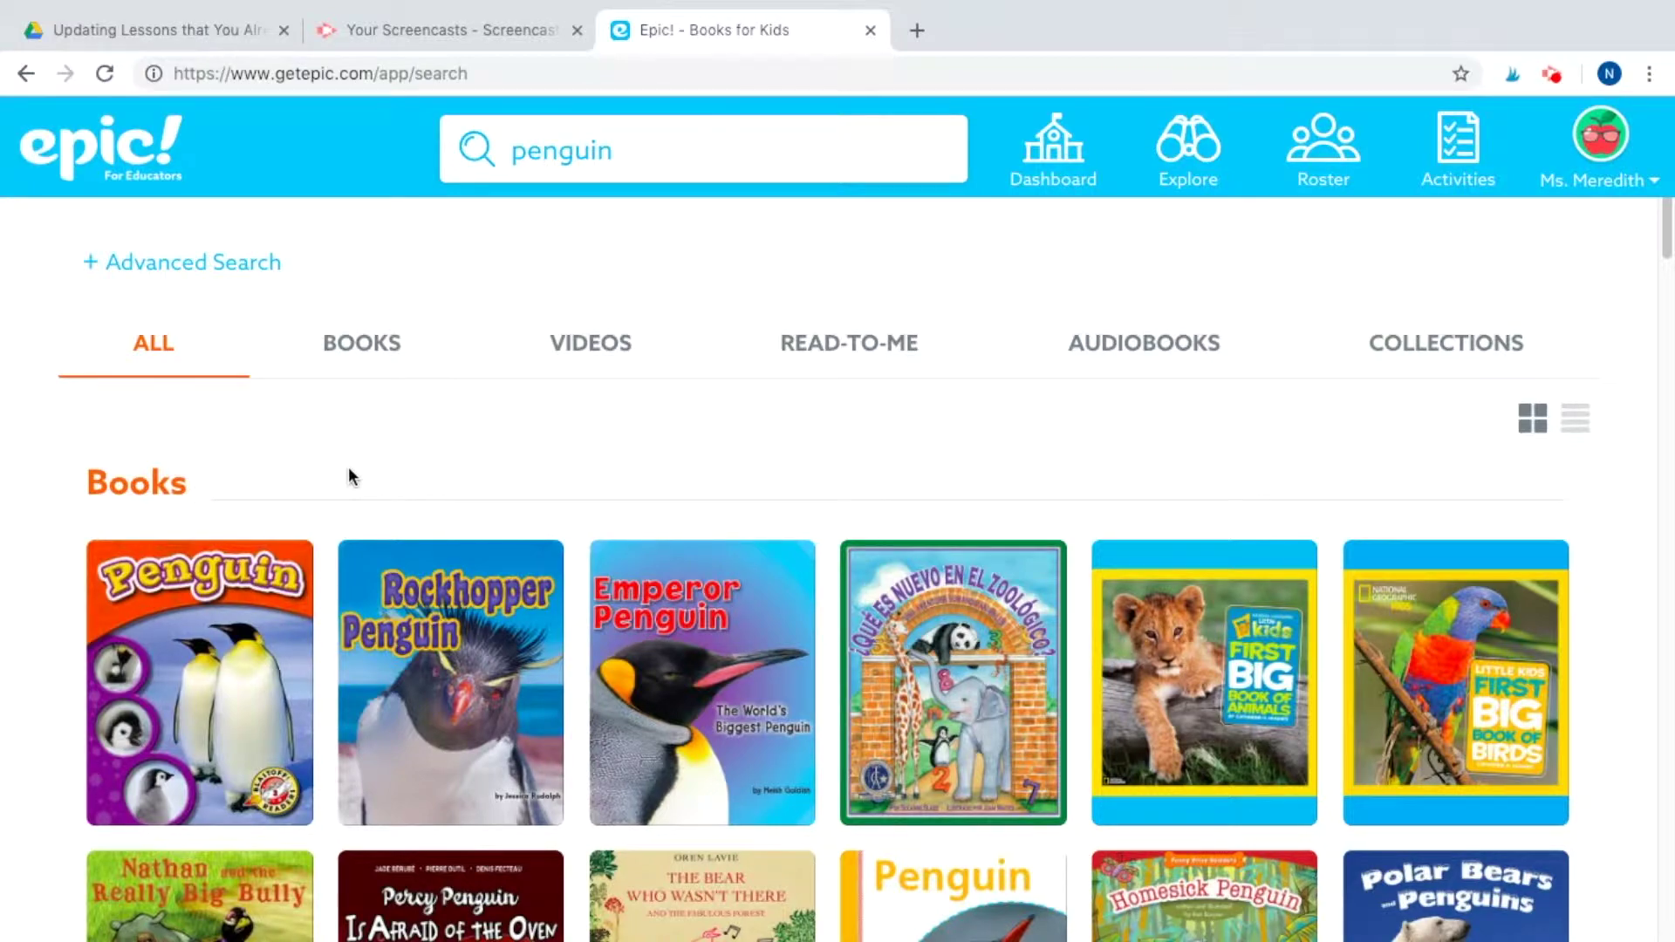
{"action": "scroll", "coordinate": [1601, 457], "scroll_direction": "down", "scroll_amount": 10}
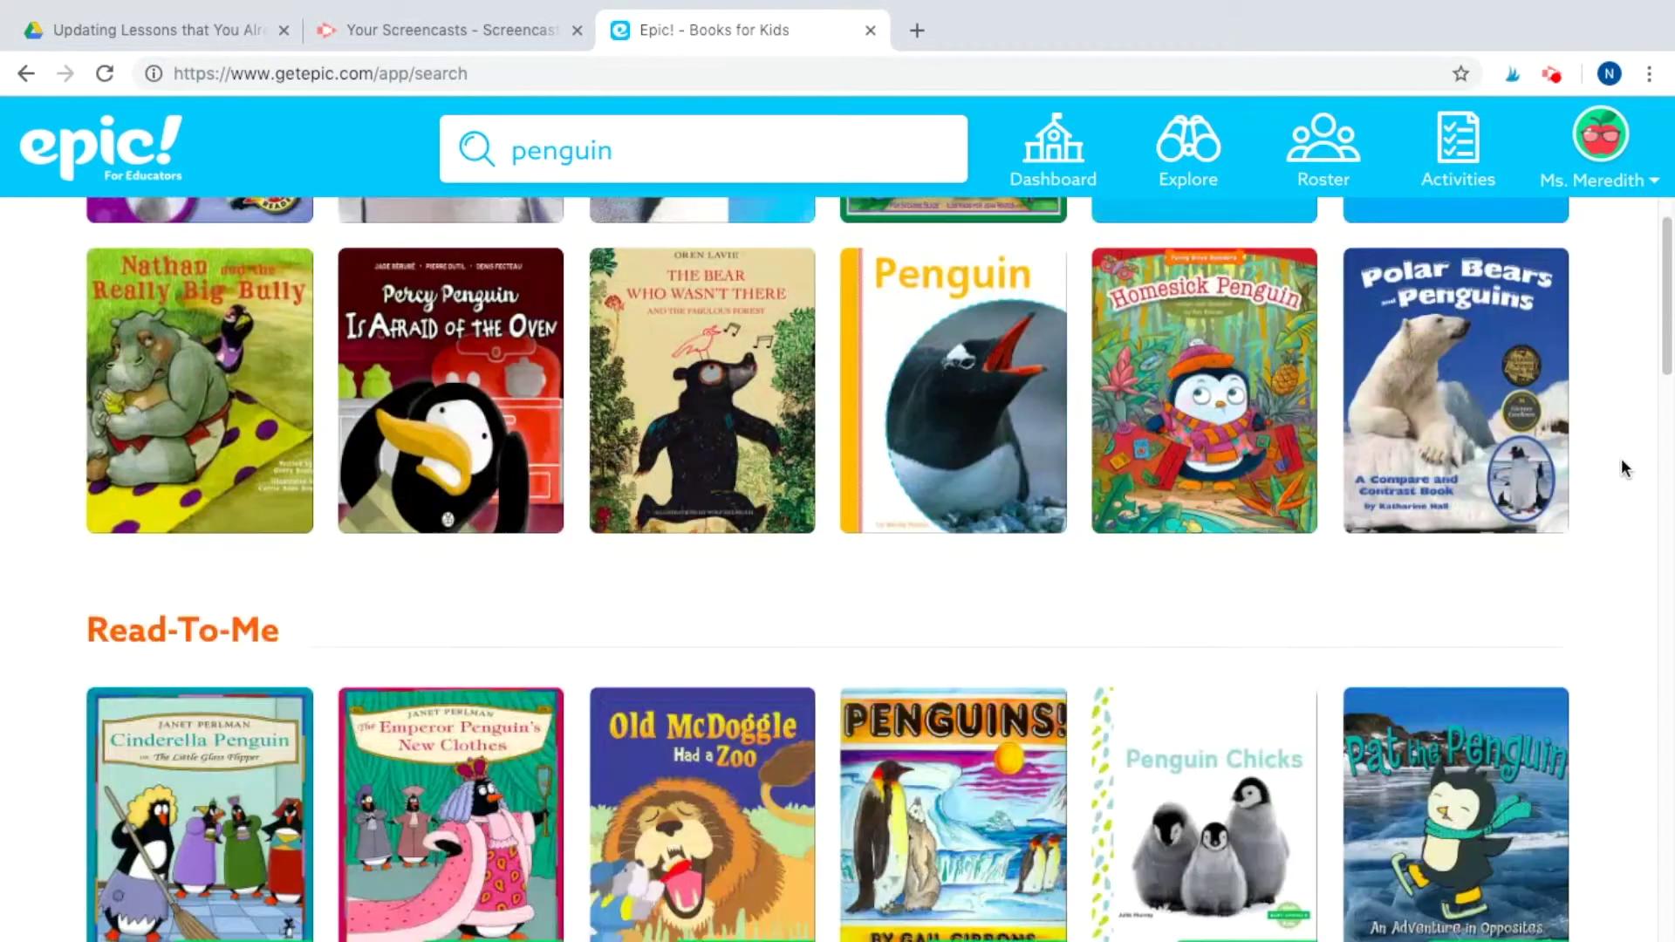
{"action": "scroll", "coordinate": [1621, 458], "scroll_direction": "up", "scroll_amount": 10}
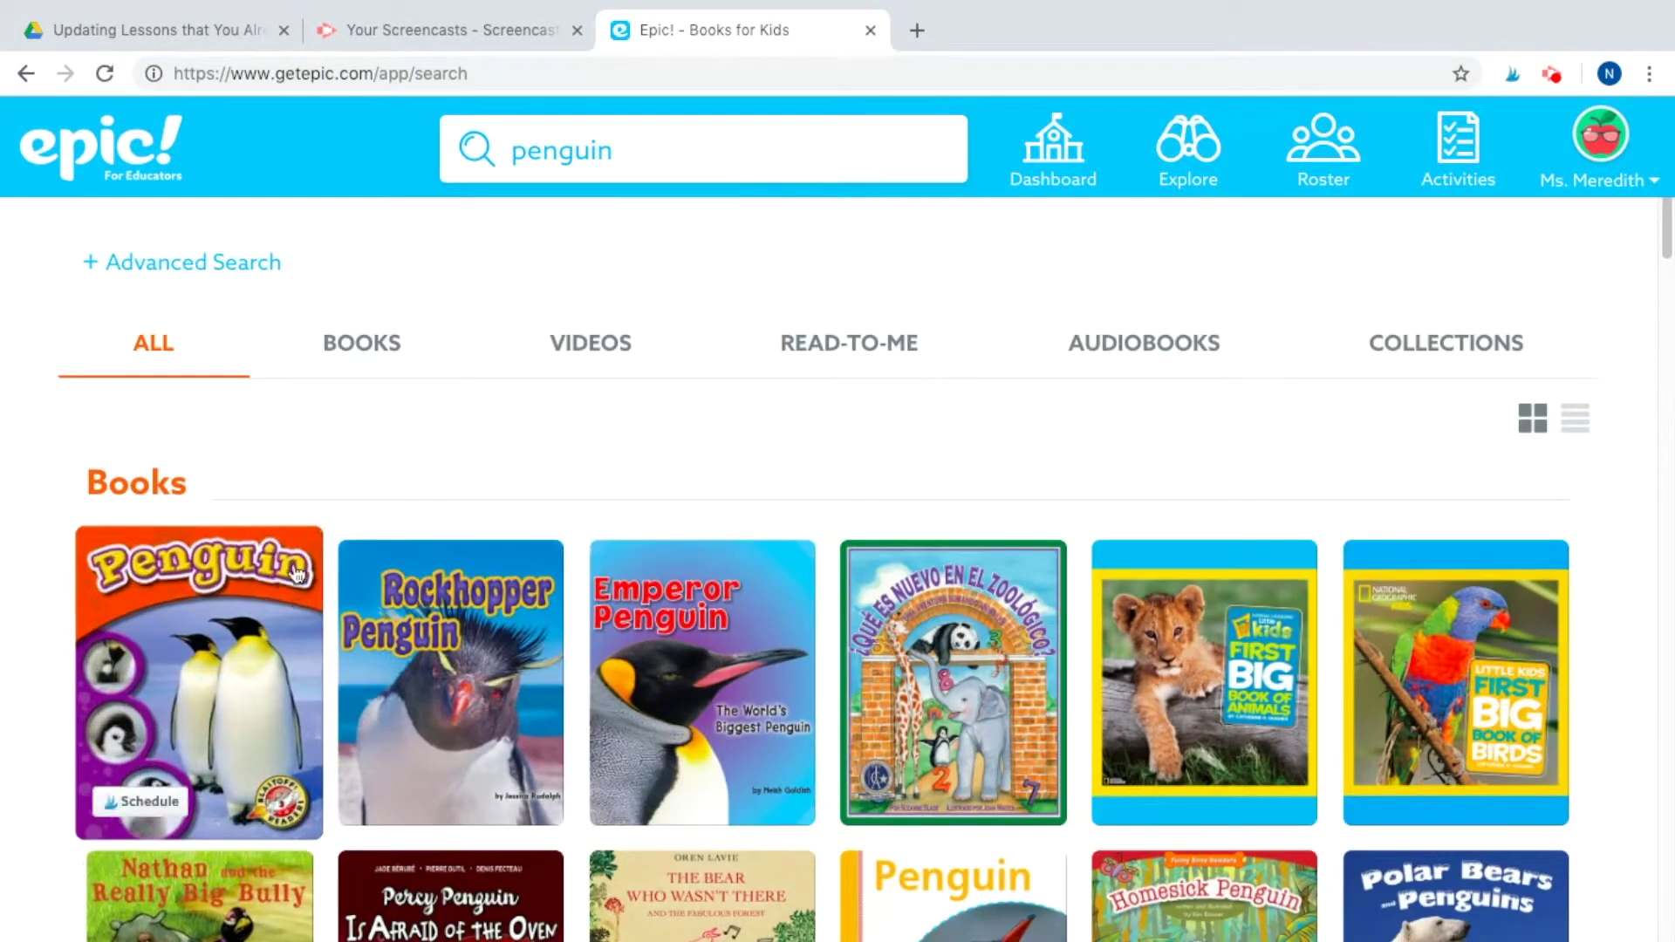
{"action": "left_click", "coordinate": [348, 345]}
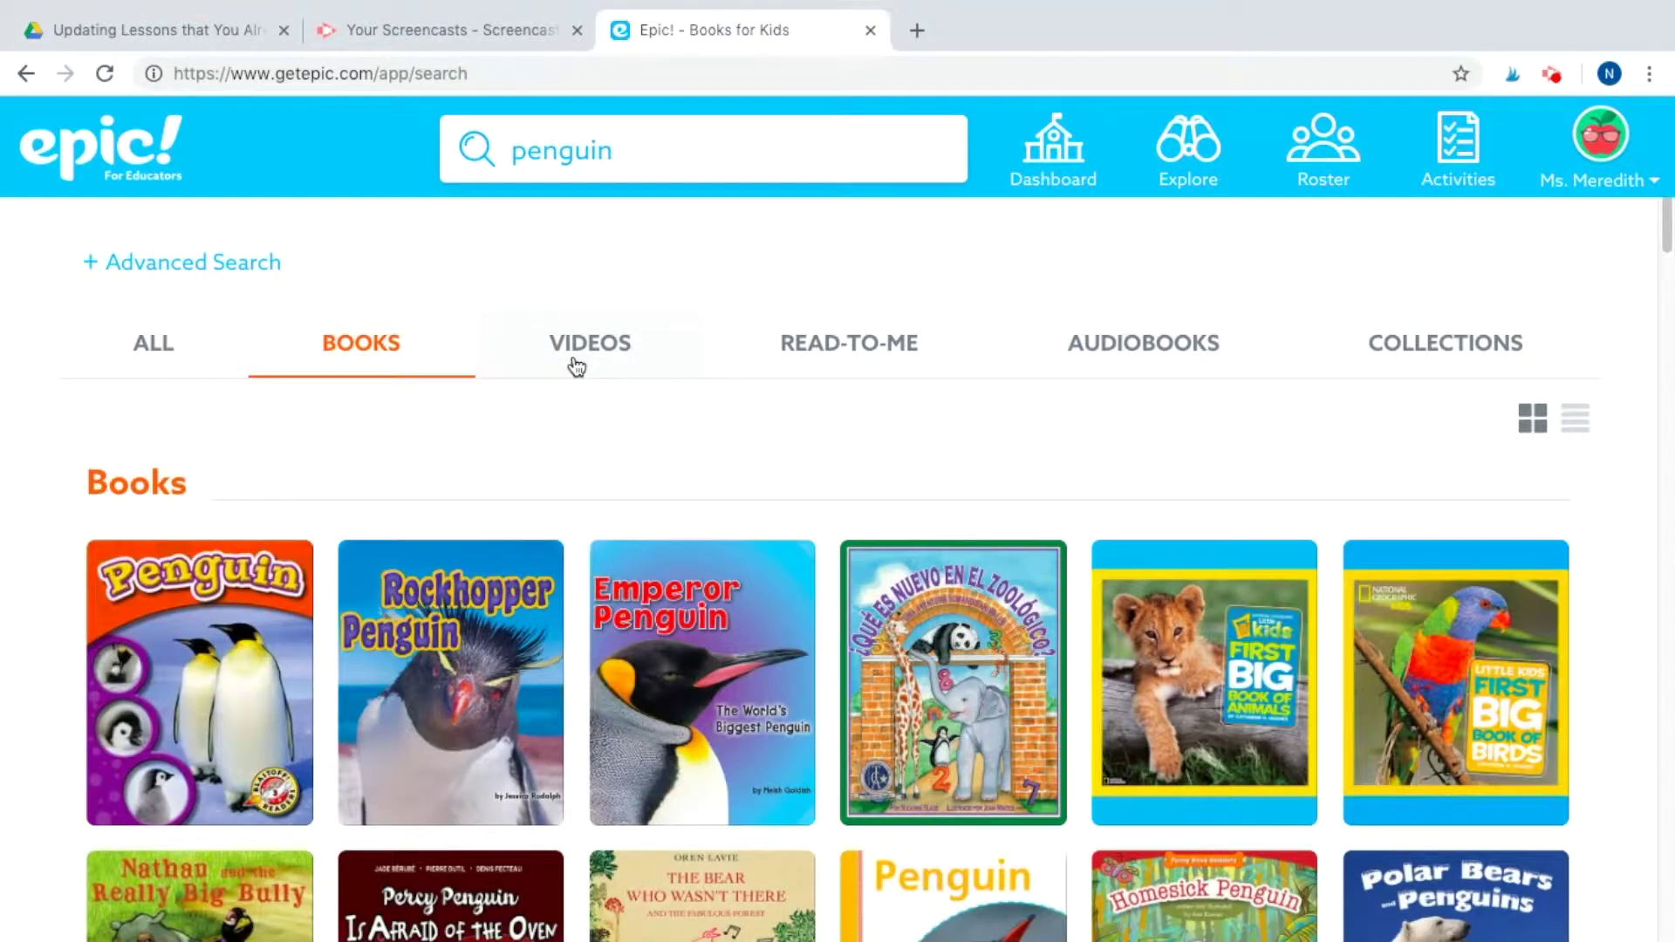
{"action": "left_click", "coordinate": [574, 357]}
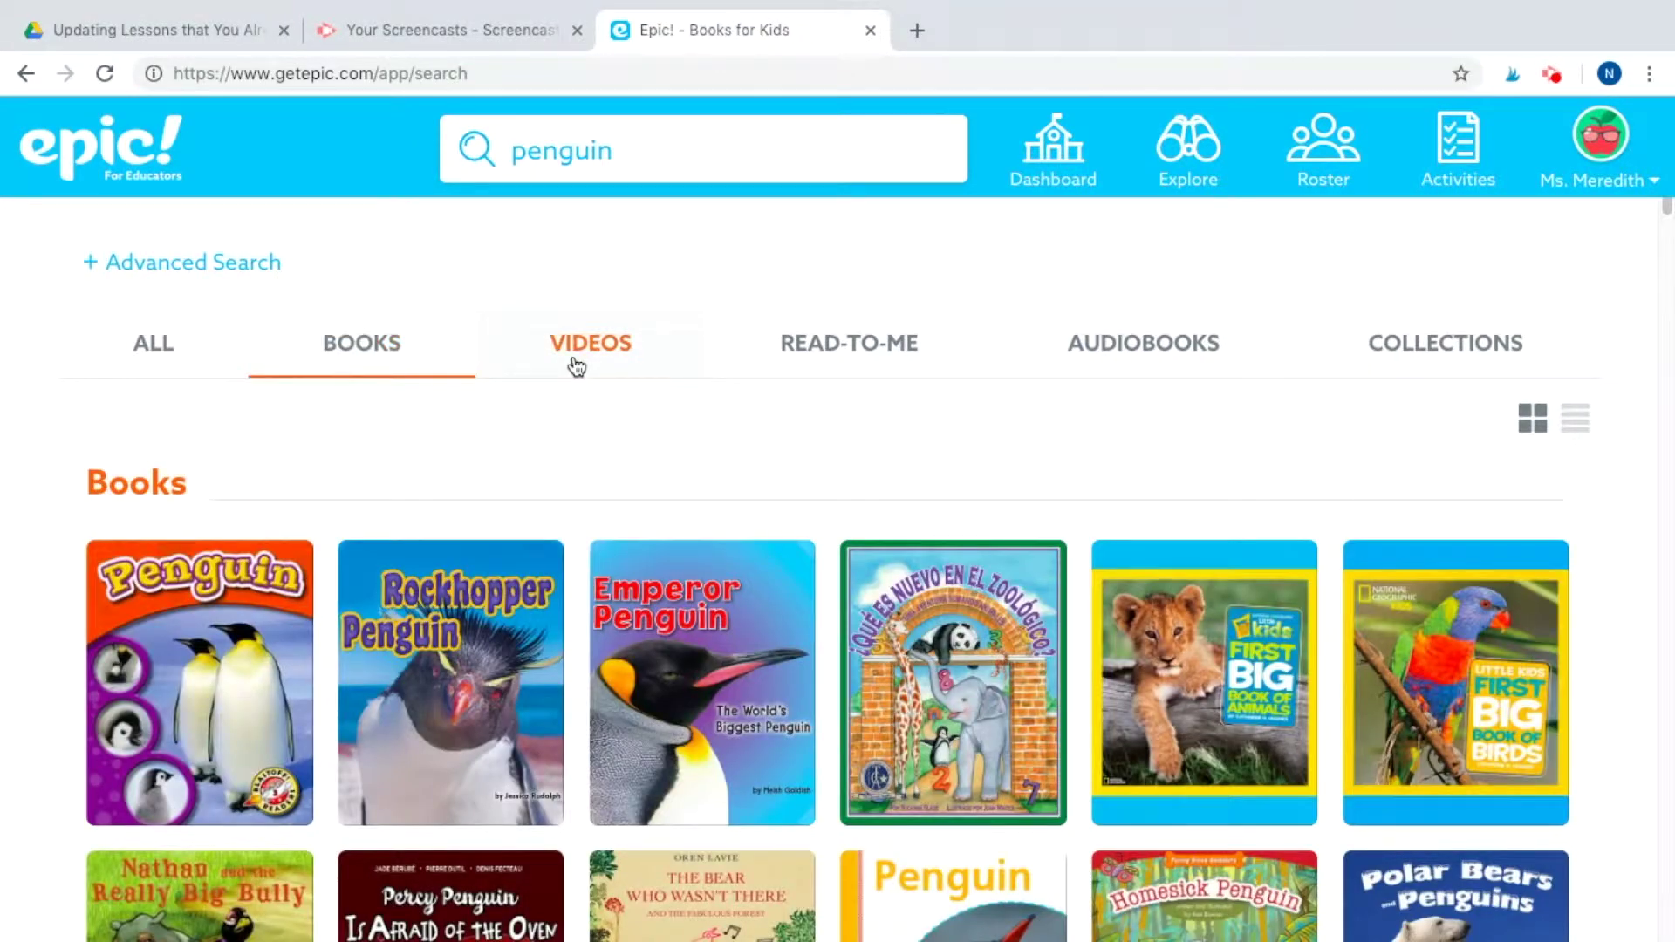
{"action": "left_click", "coordinate": [881, 353]}
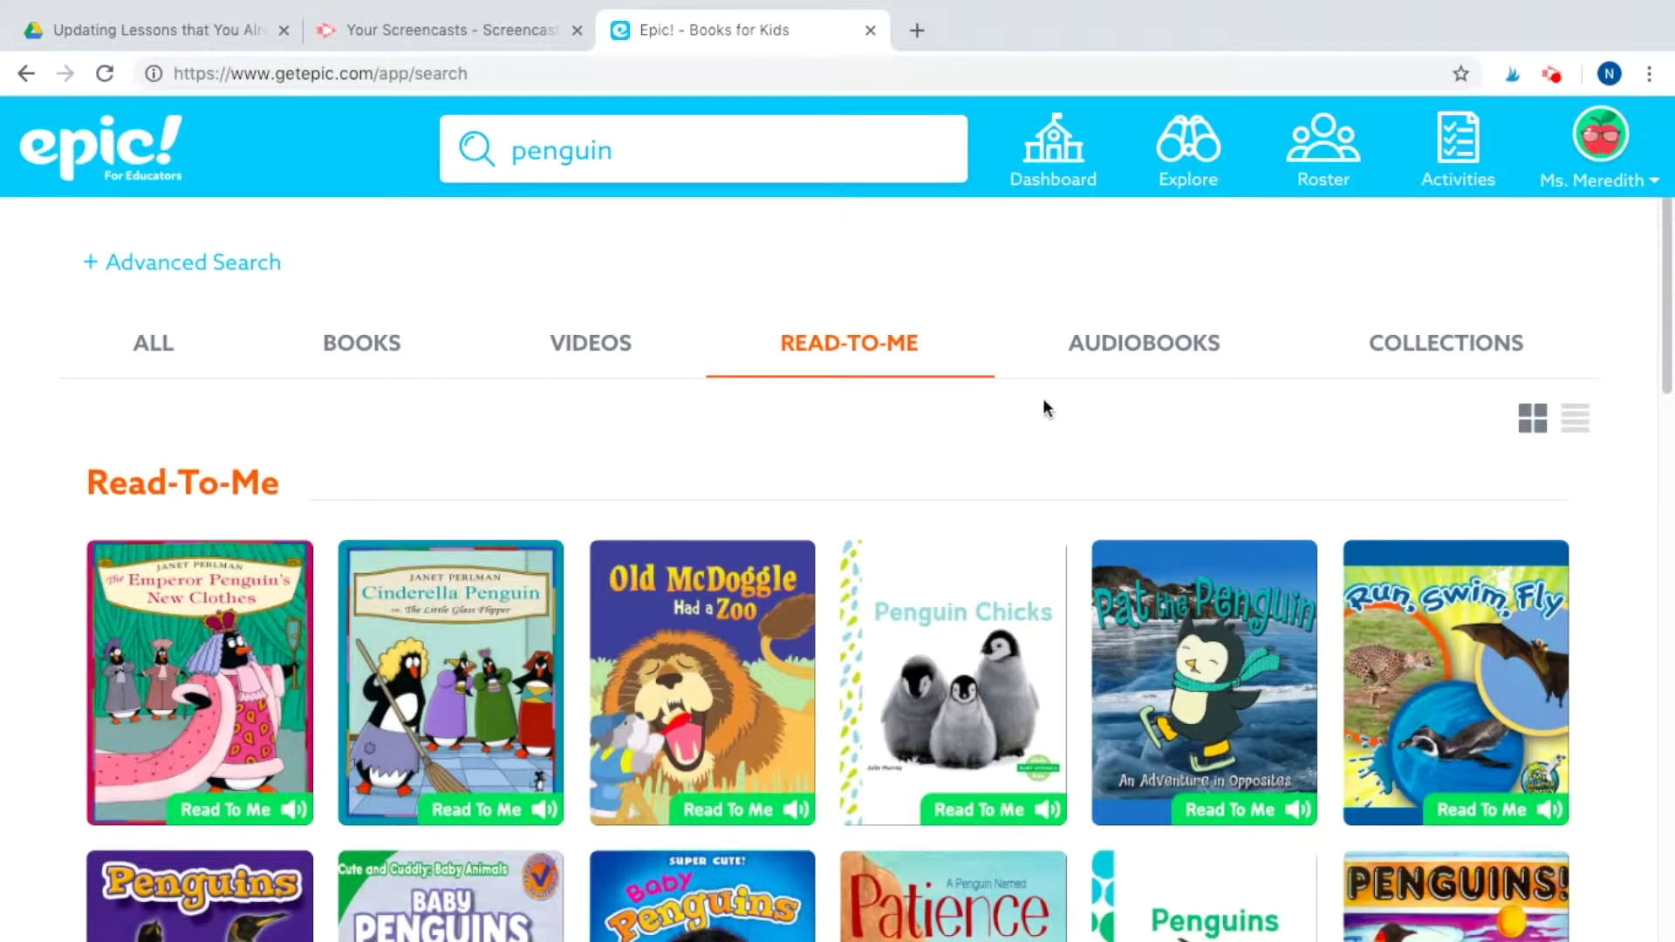
{"action": "left_click", "coordinate": [1105, 366]}
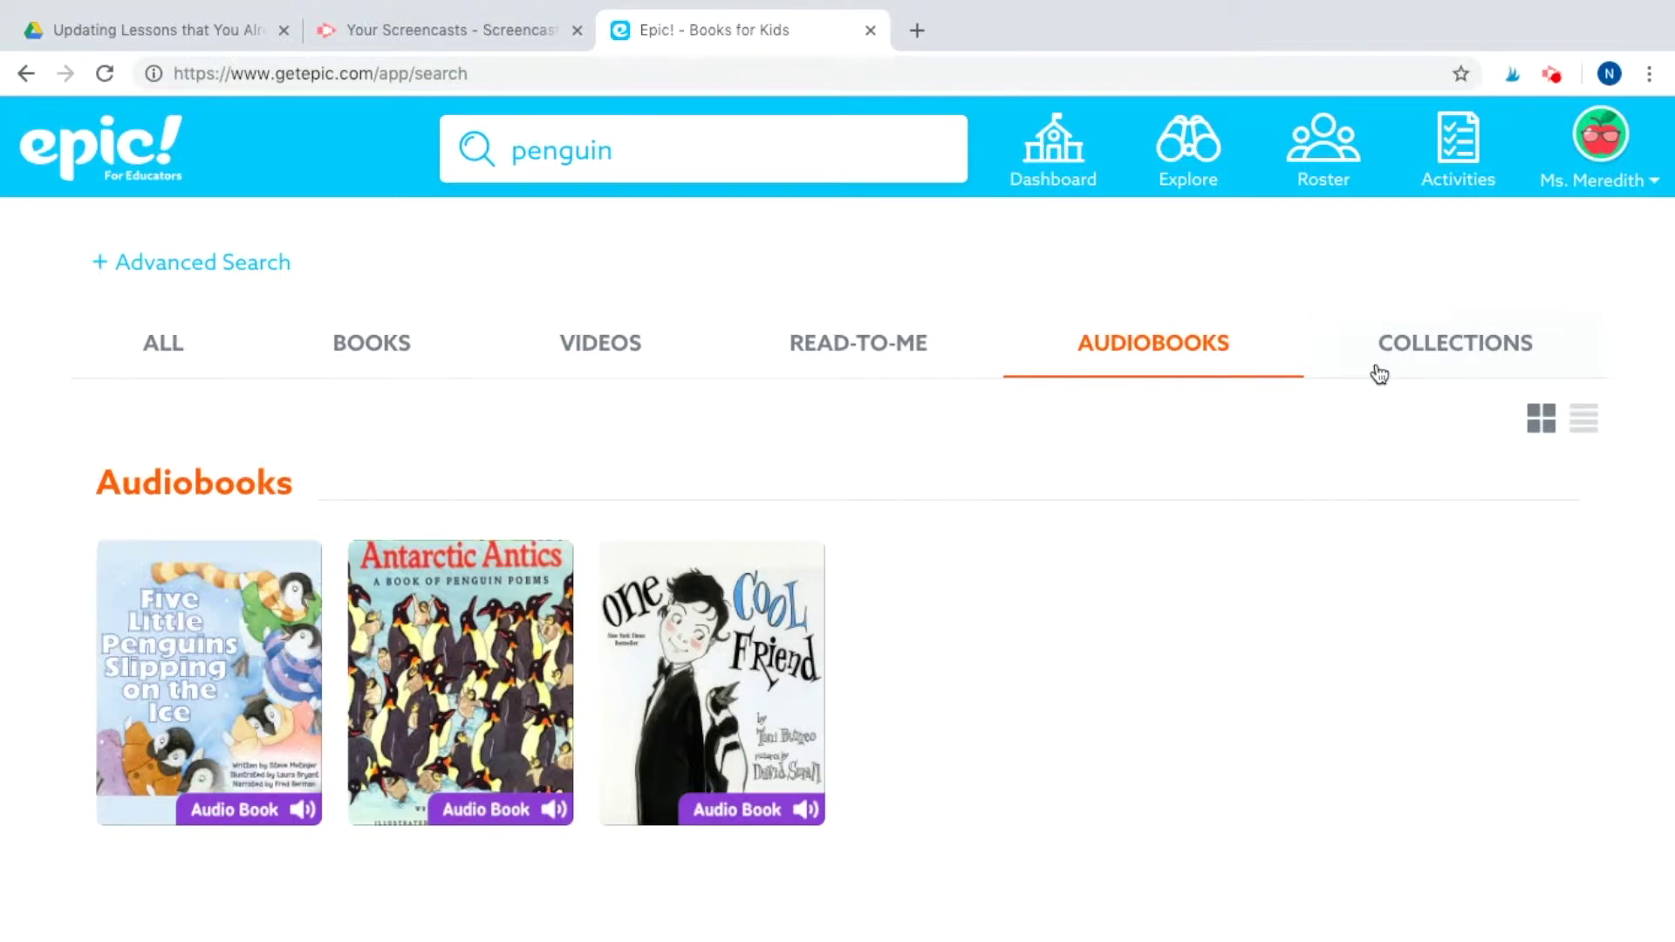
{"action": "left_click", "coordinate": [876, 369]}
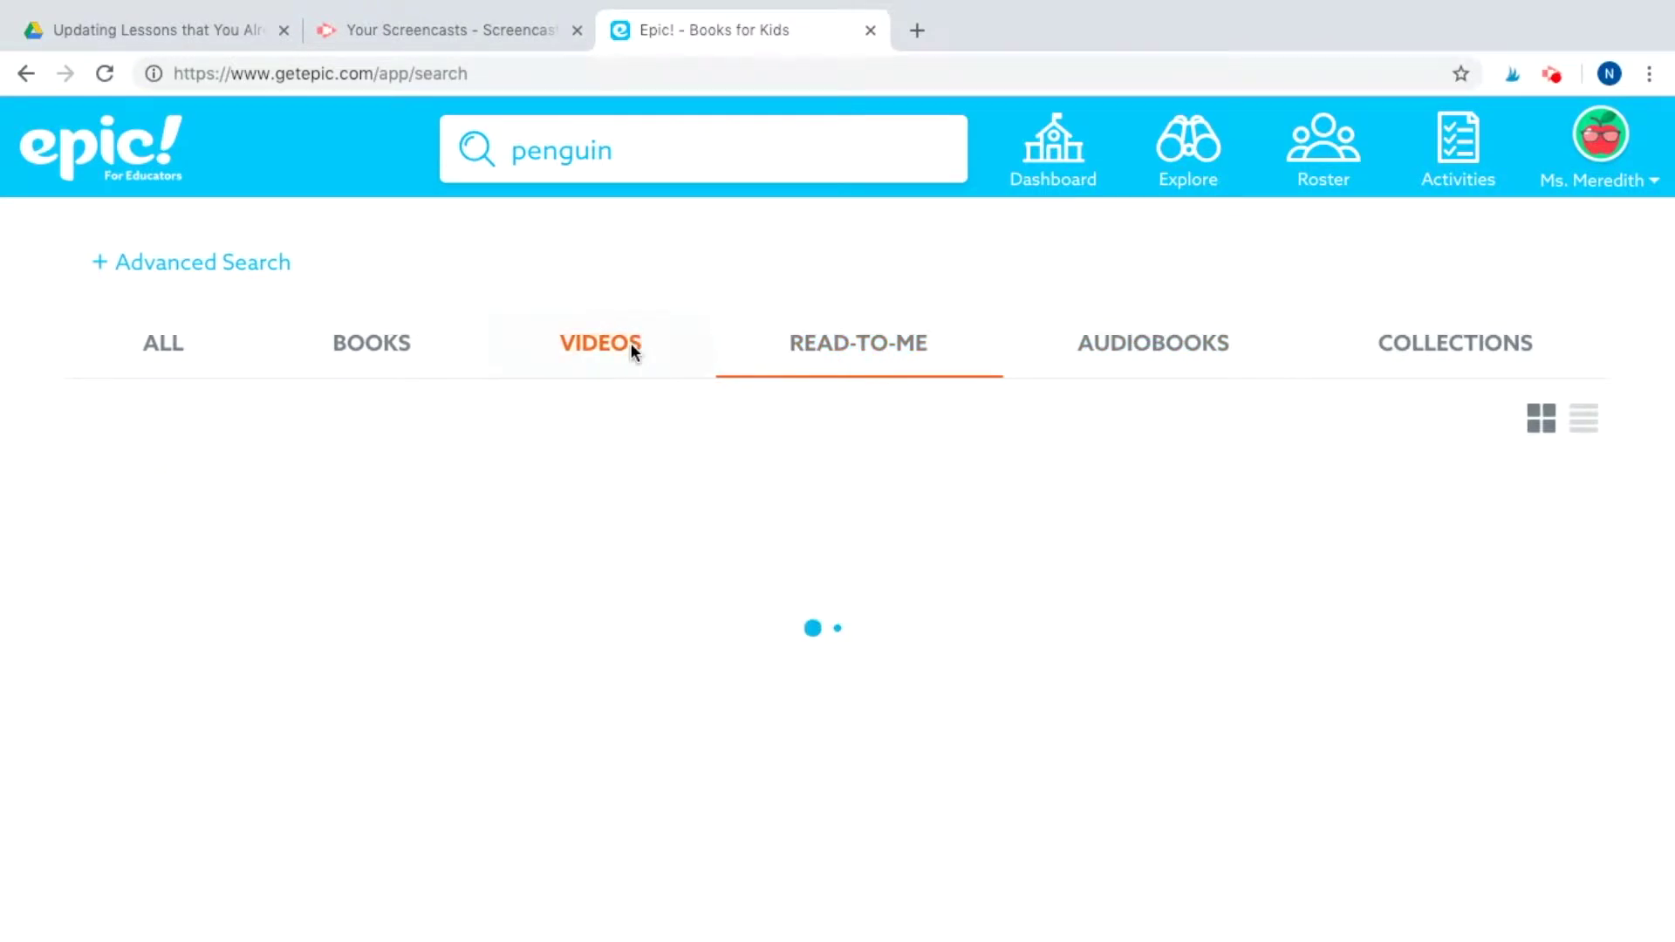
{"action": "left_click", "coordinate": [631, 343]}
{"action": "left_click", "coordinate": [414, 335]}
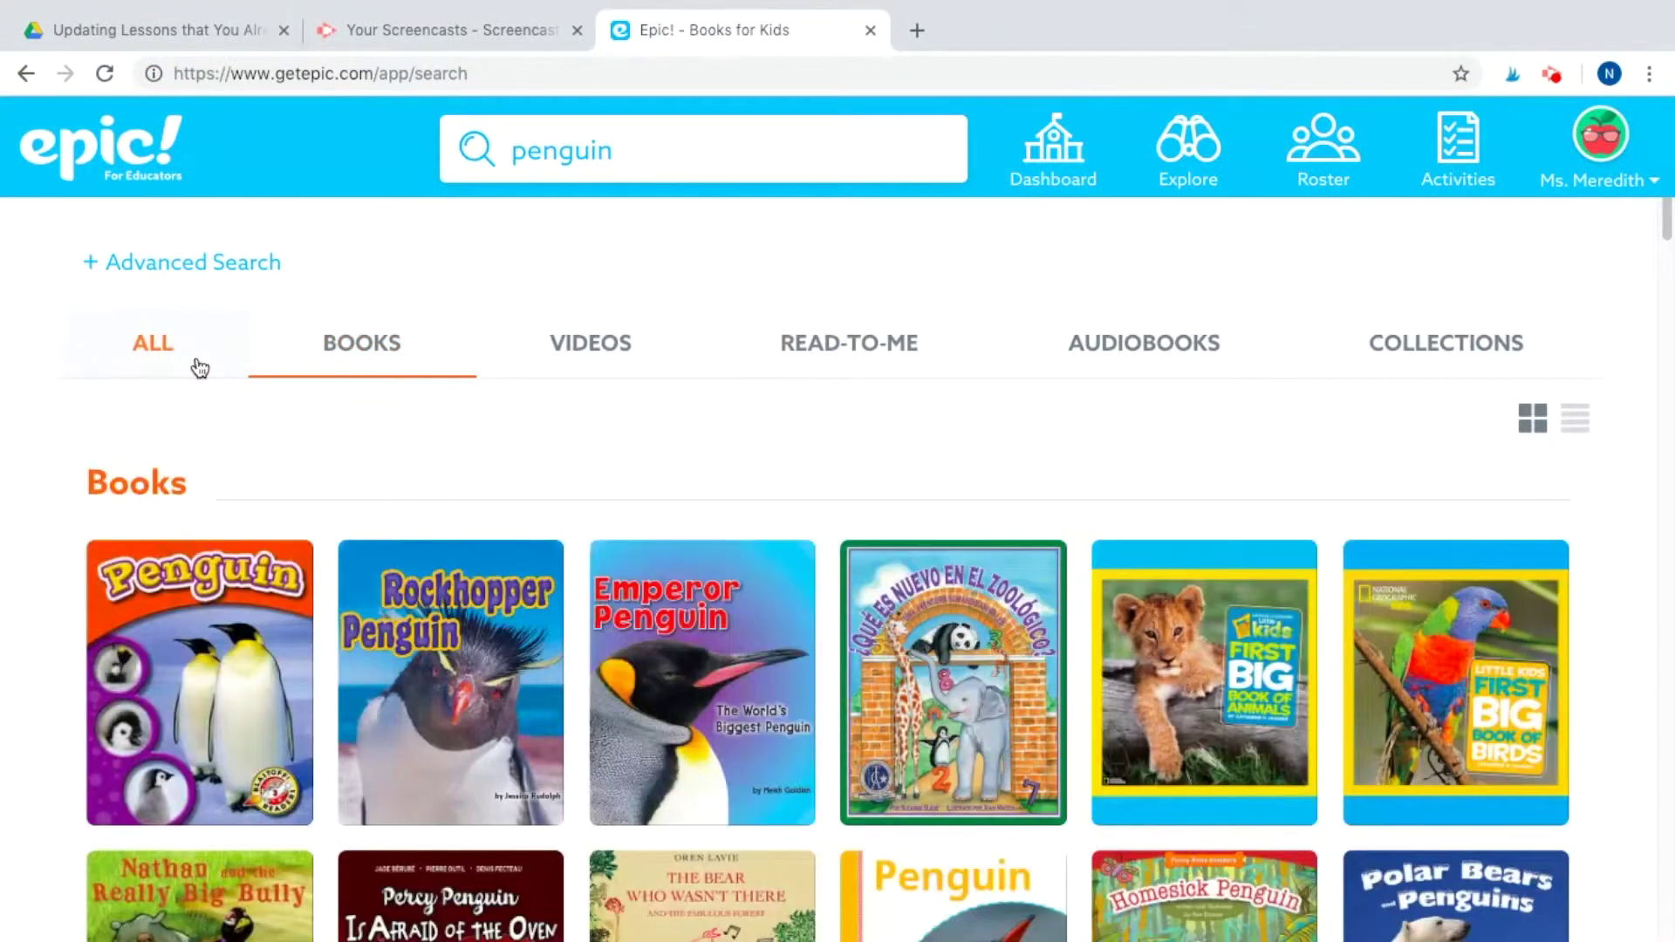
{"action": "left_click", "coordinate": [200, 366]}
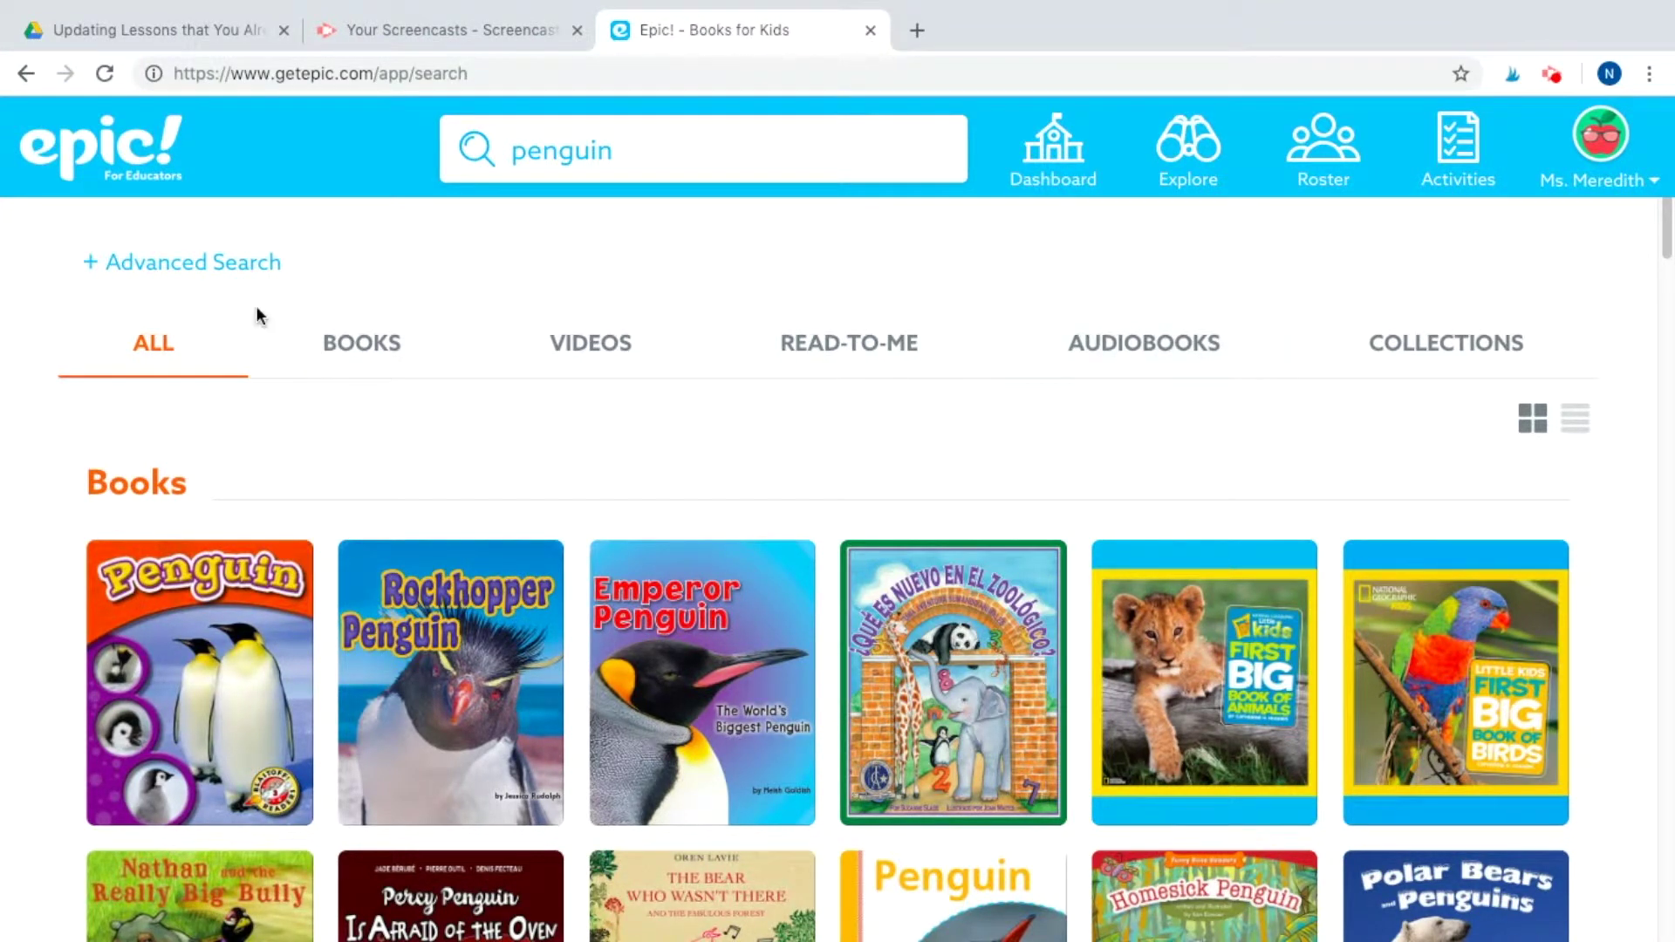
Filter the penguin results to AR Level 1.1 - 2.0 and Non-Fiction only.
{"action": "left_click", "coordinate": [209, 263]}
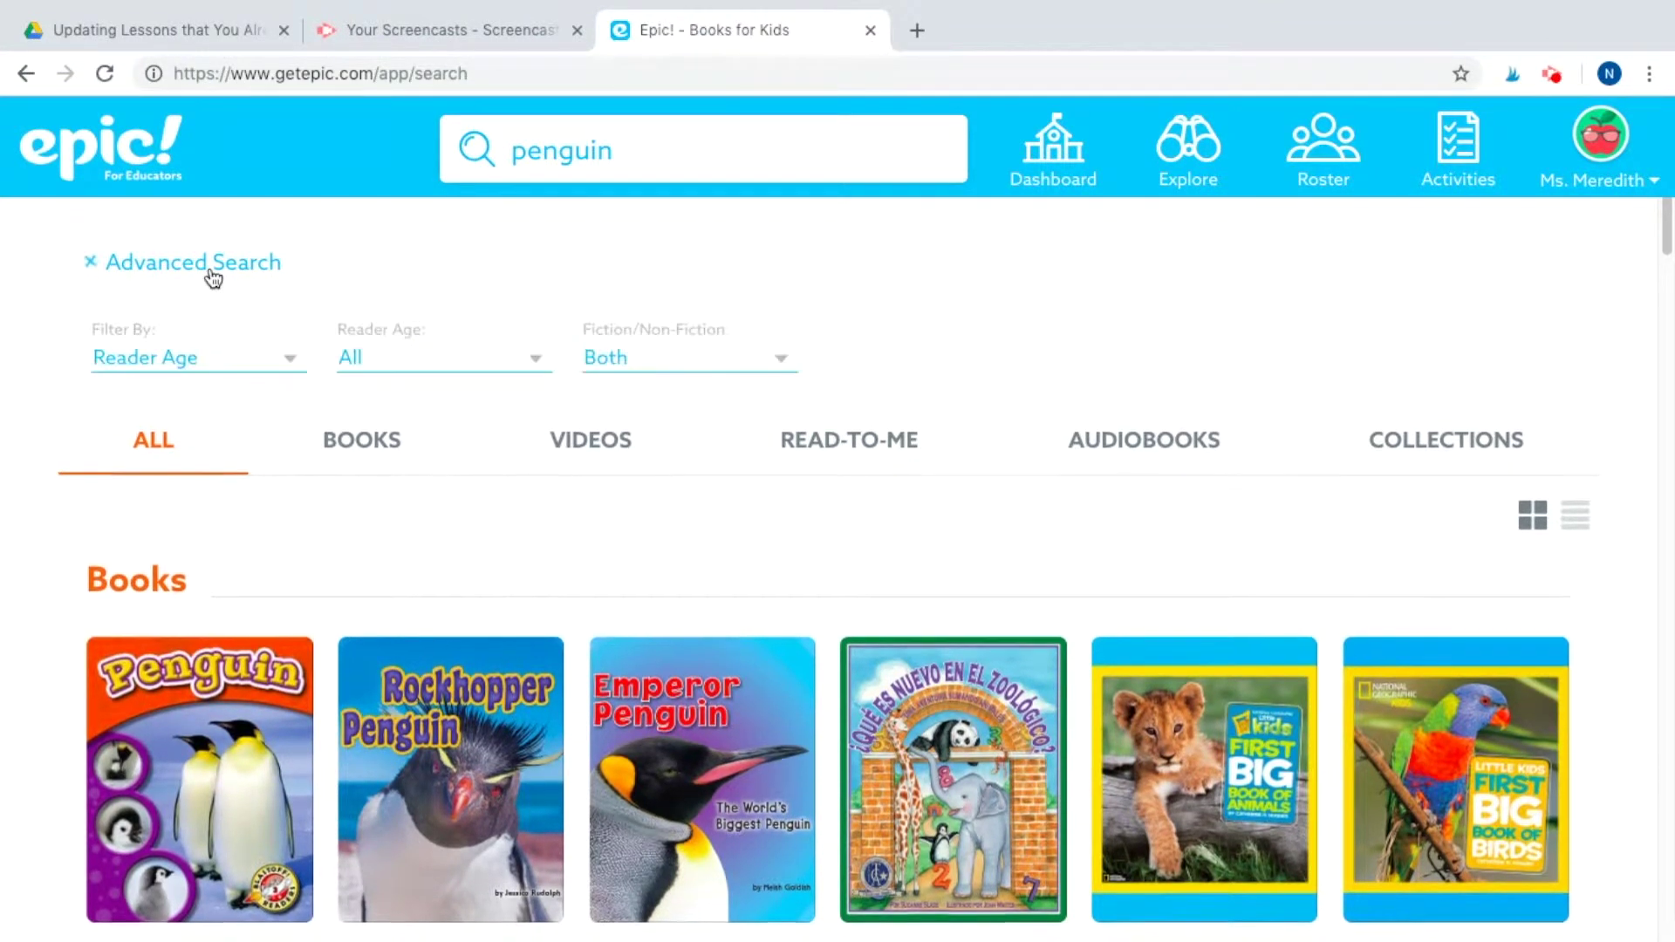
{"action": "left_click", "coordinate": [254, 373]}
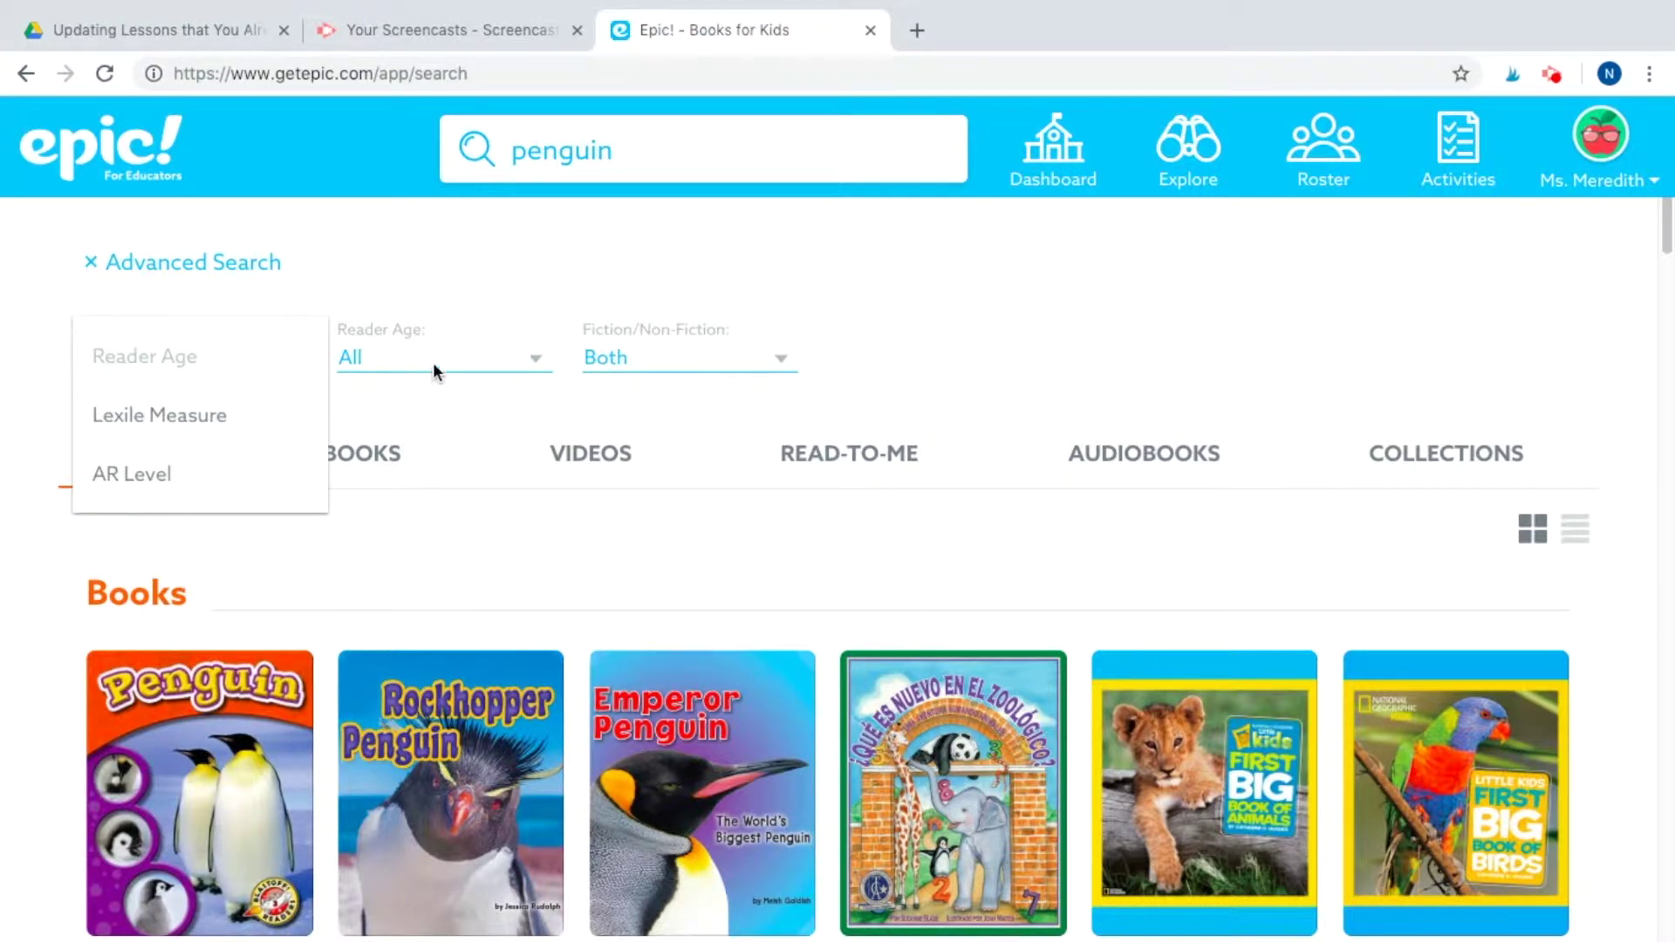
{"action": "left_click", "coordinate": [185, 474]}
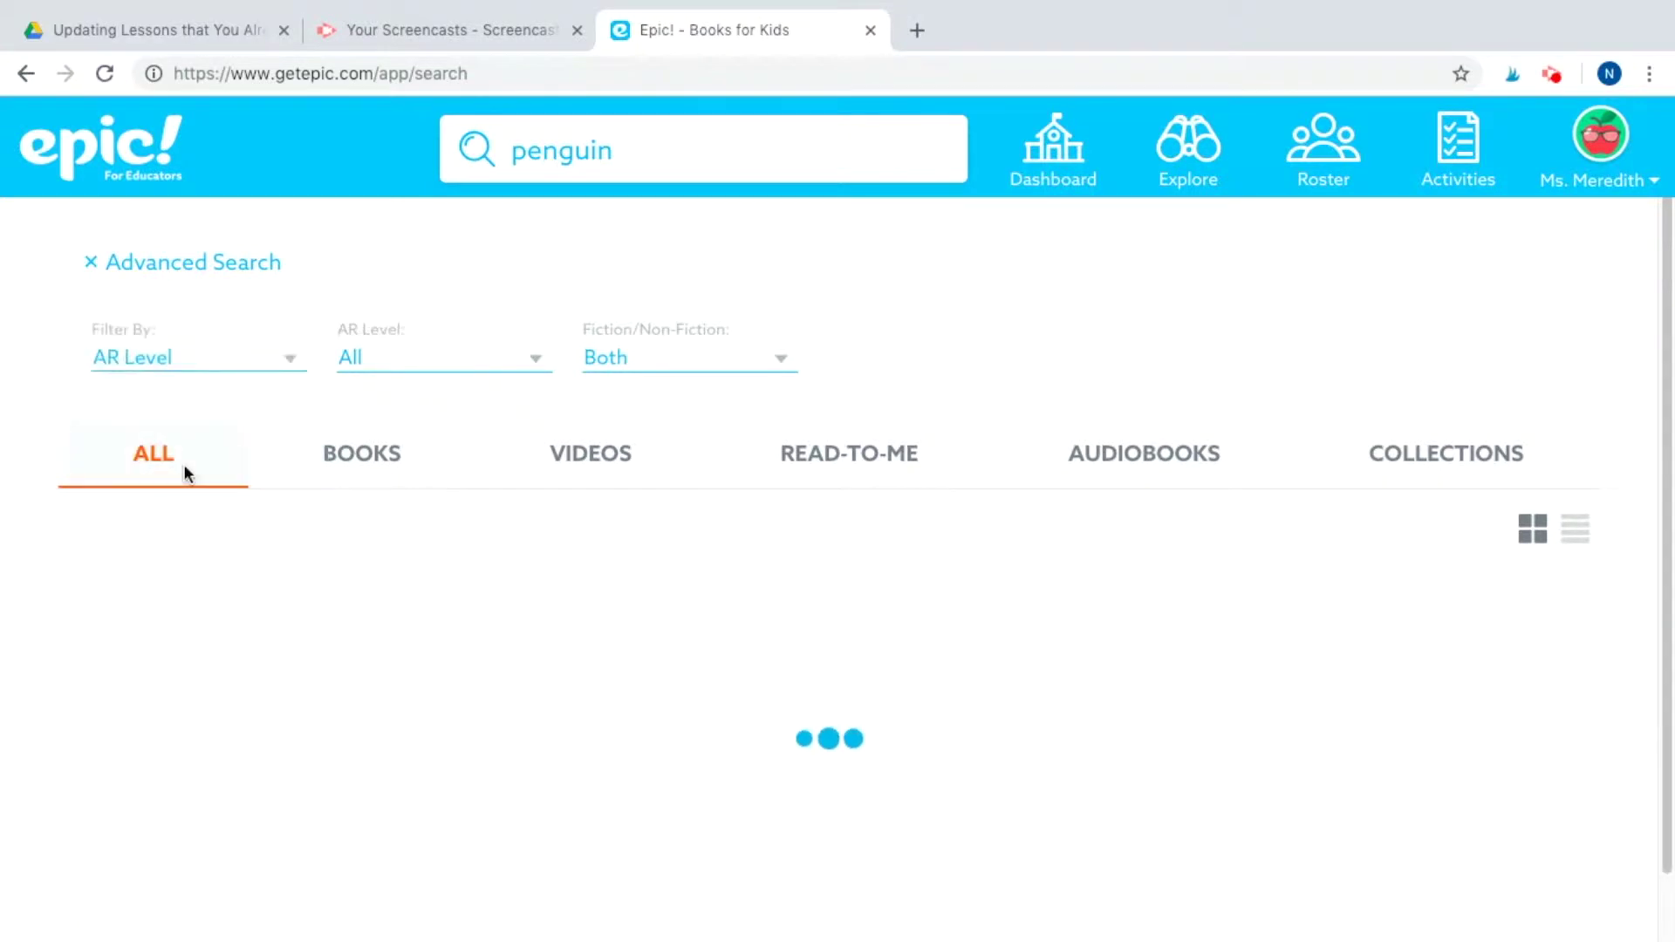
{"action": "left_click", "coordinate": [428, 373]}
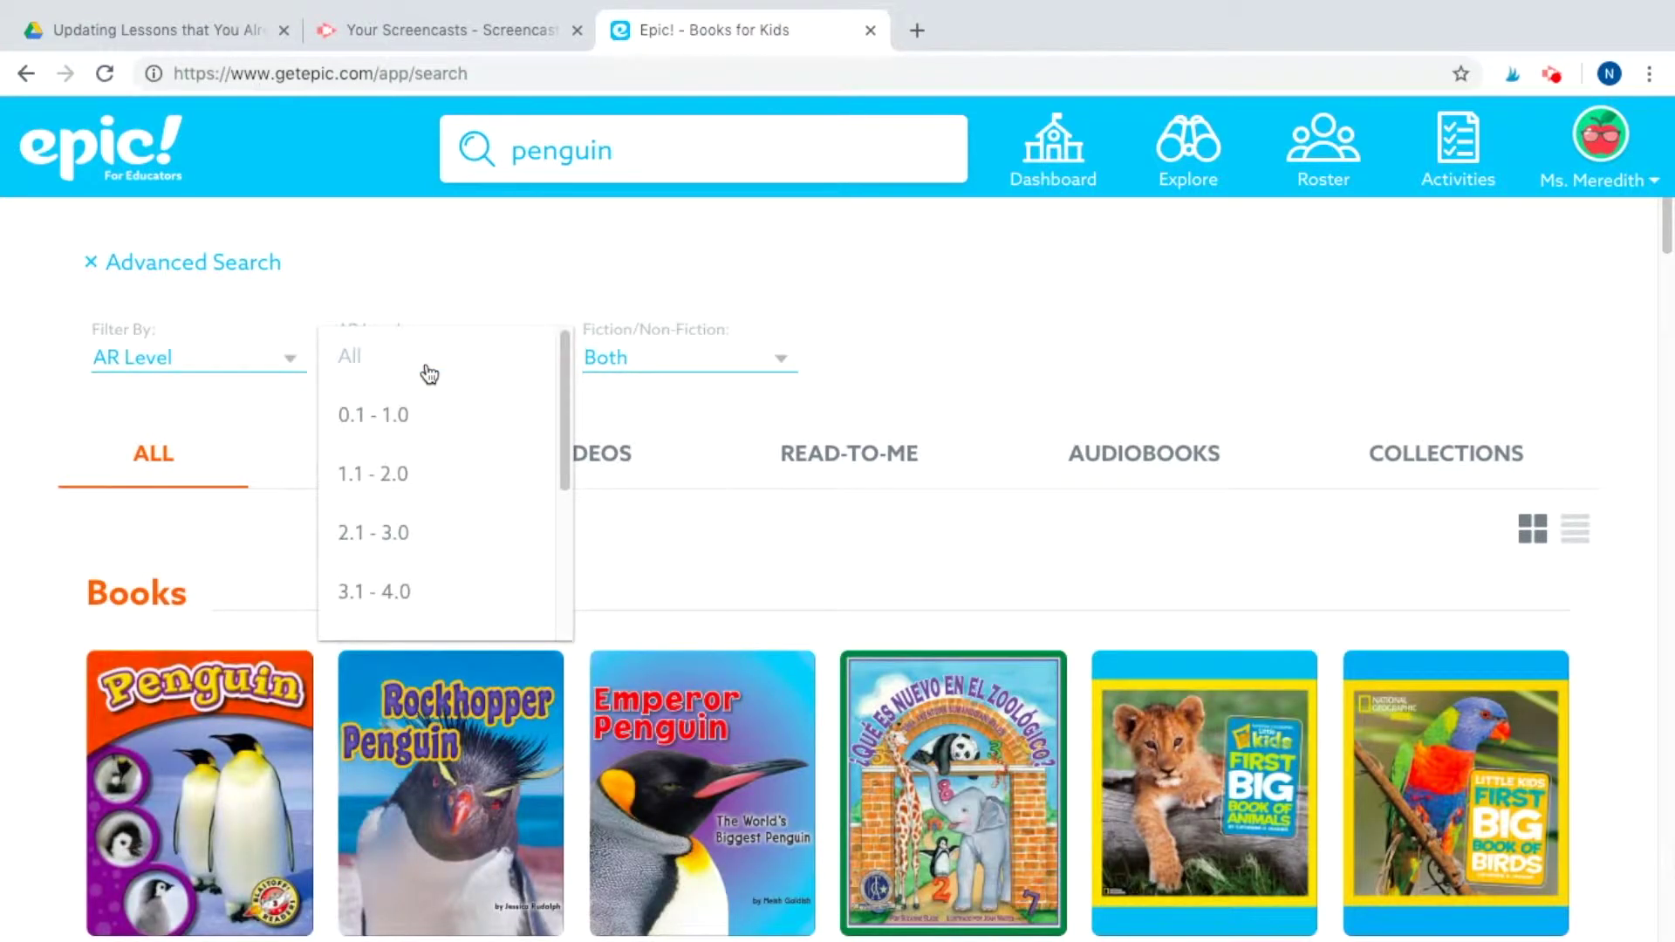
{"action": "left_click", "coordinate": [465, 478]}
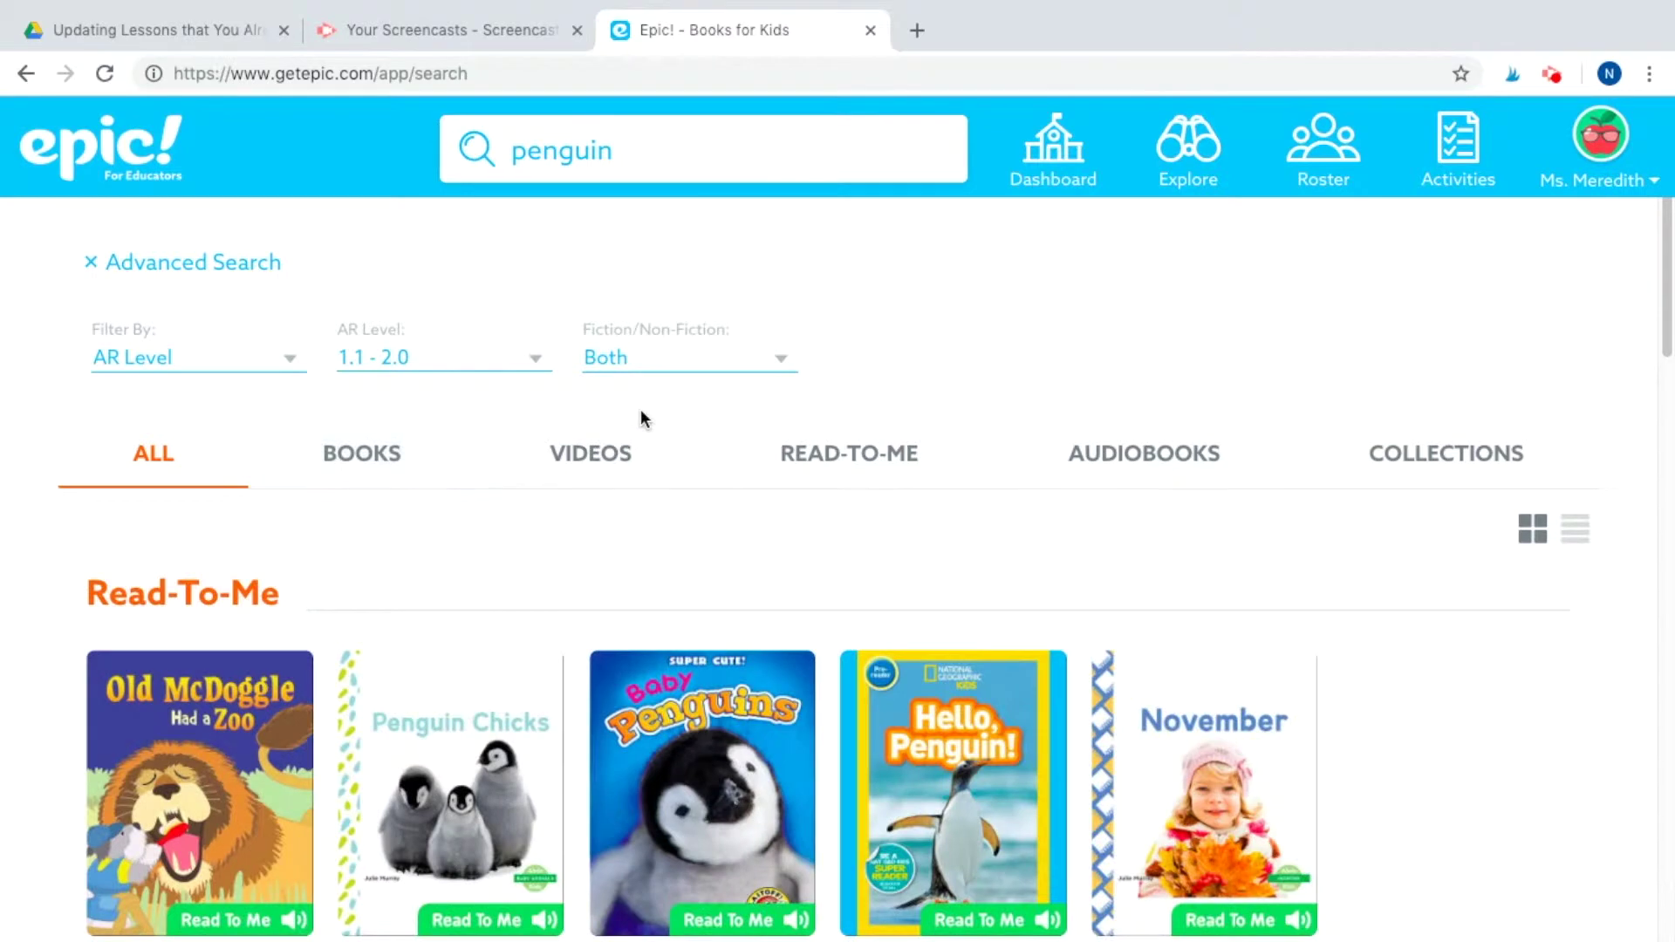
{"action": "left_click", "coordinate": [674, 364]}
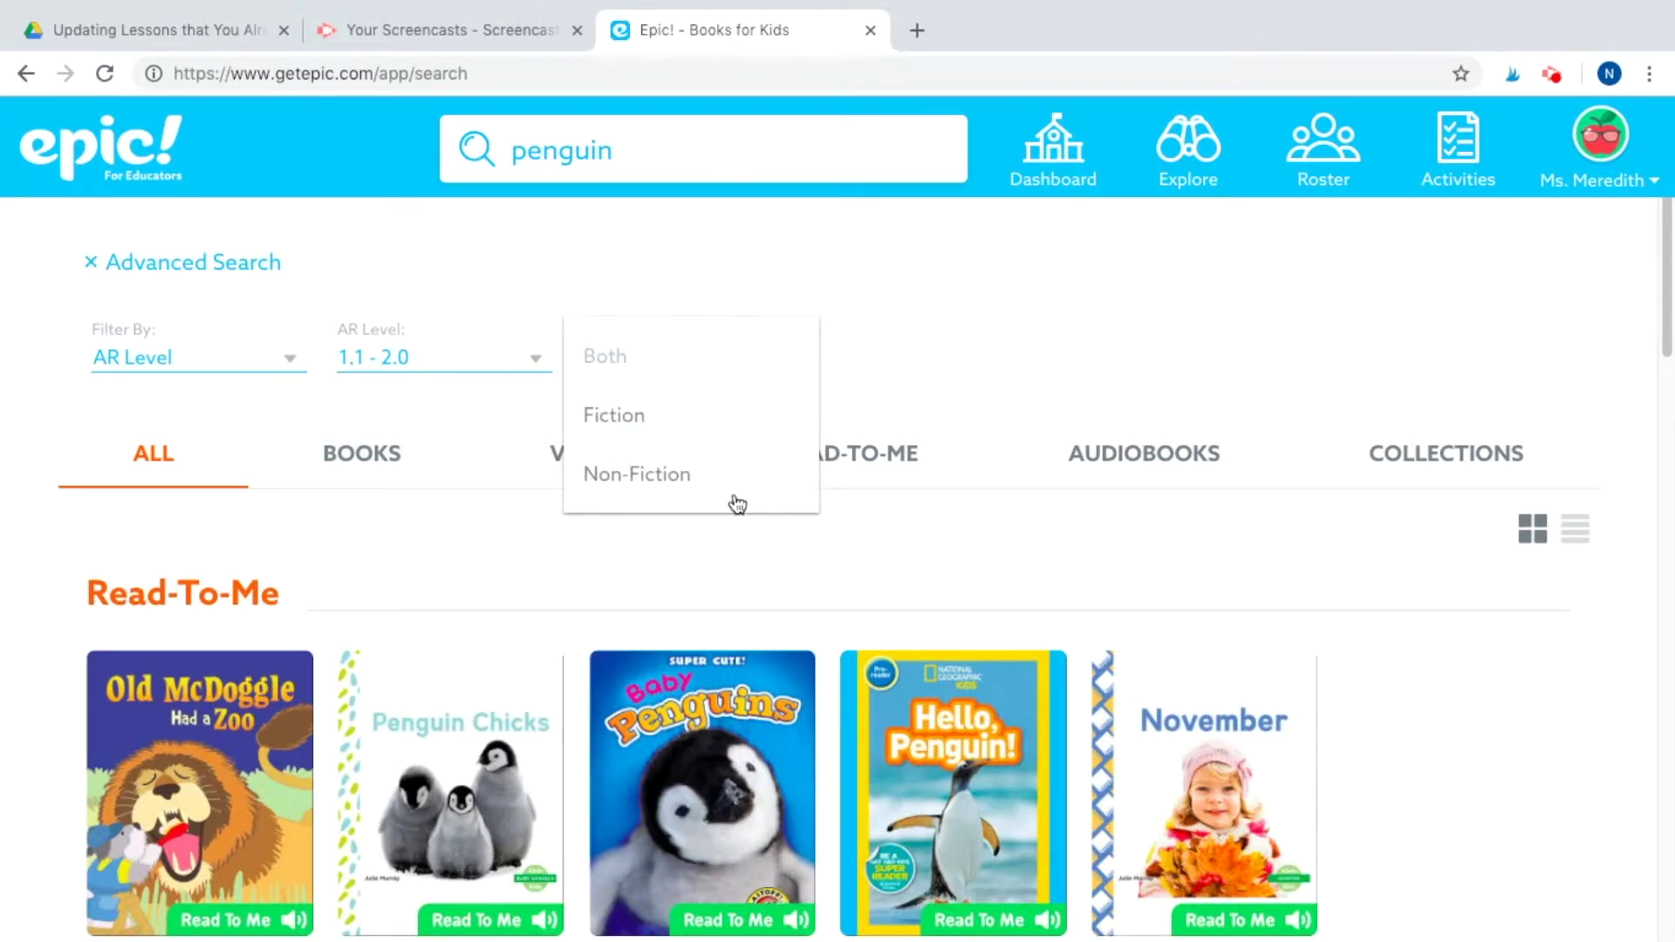
{"action": "left_click", "coordinate": [730, 494]}
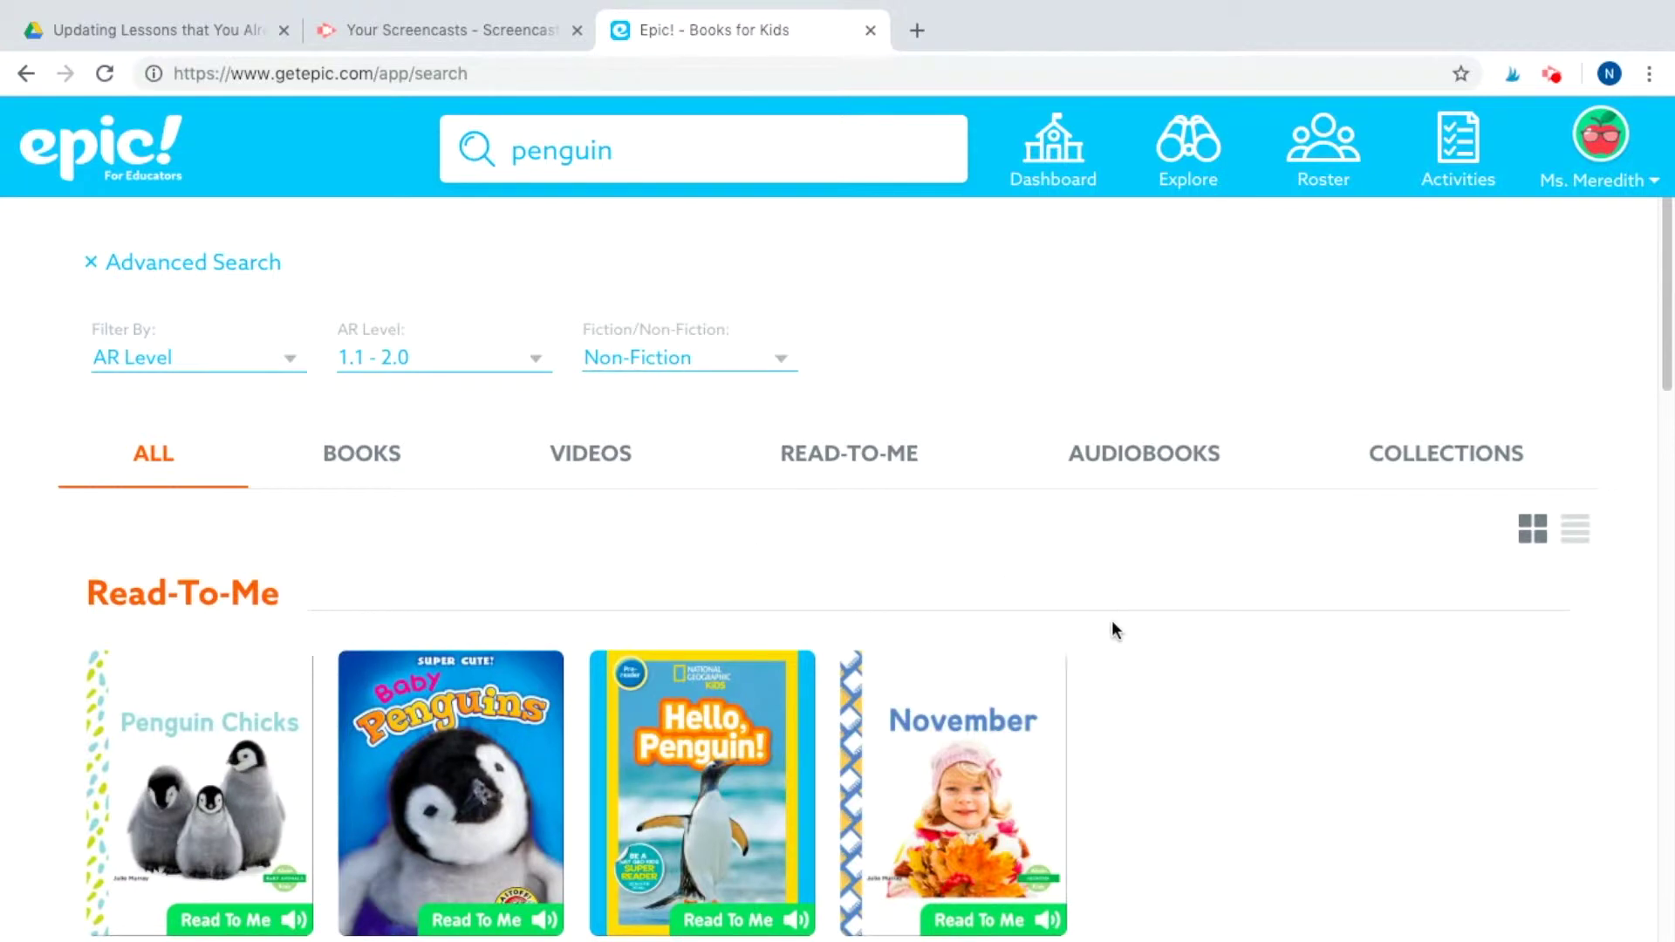
{"action": "scroll", "coordinate": [314, 569], "scroll_direction": "down", "scroll_amount": 3}
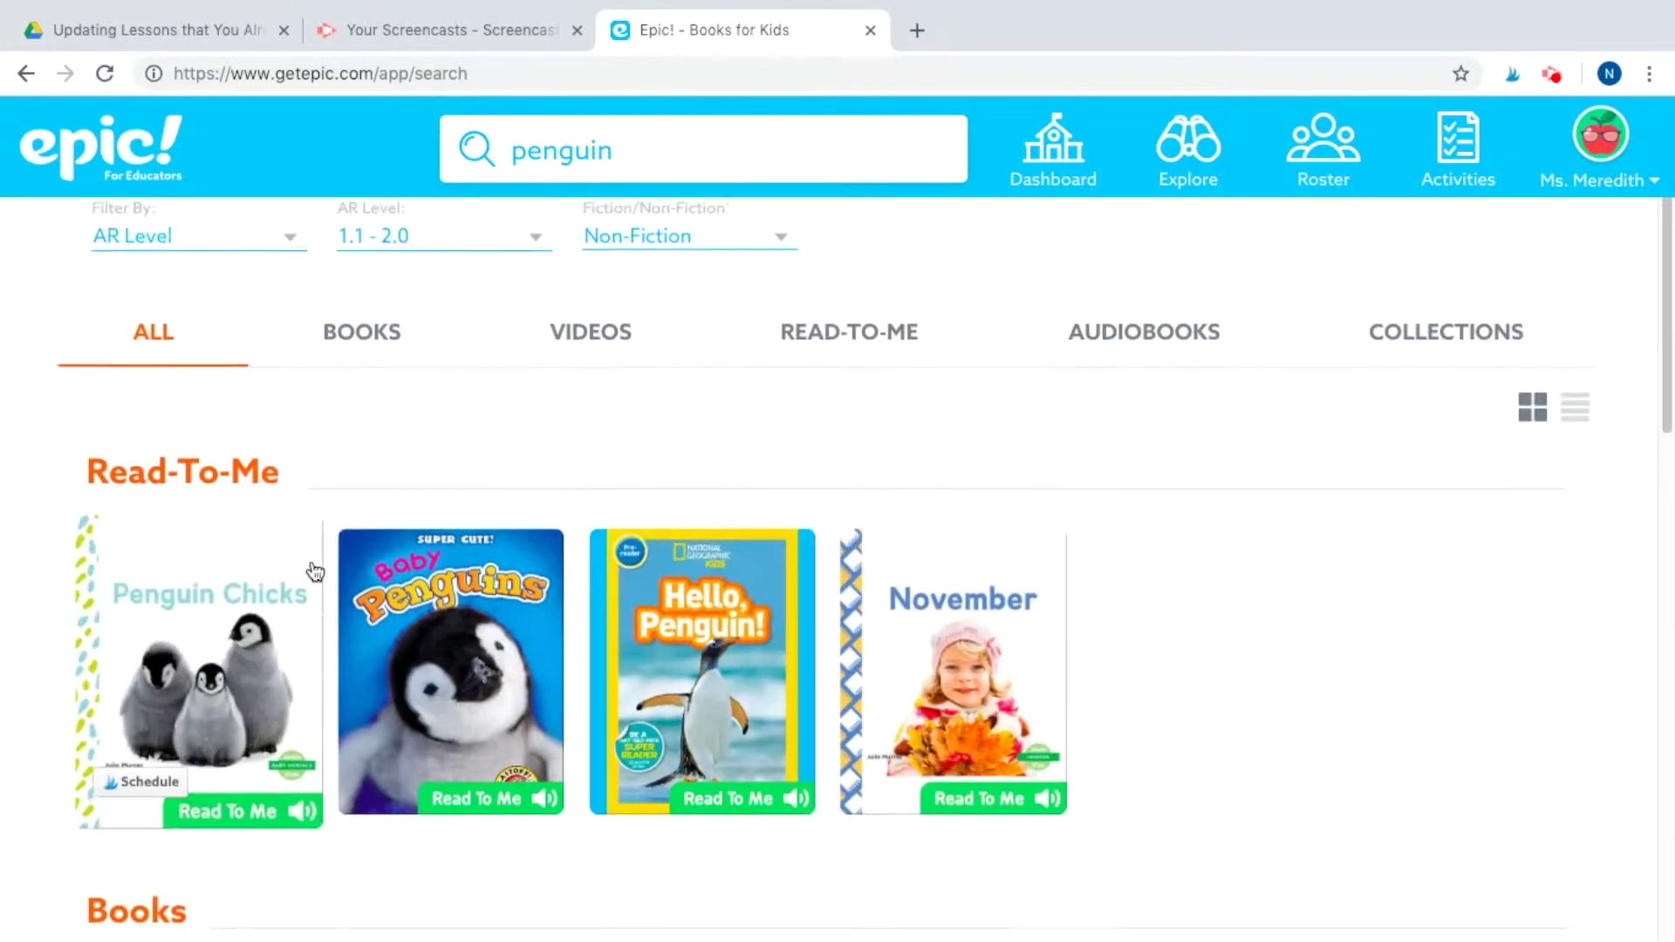
{"action": "scroll", "coordinate": [262, 524], "scroll_direction": "up", "scroll_amount": 1}
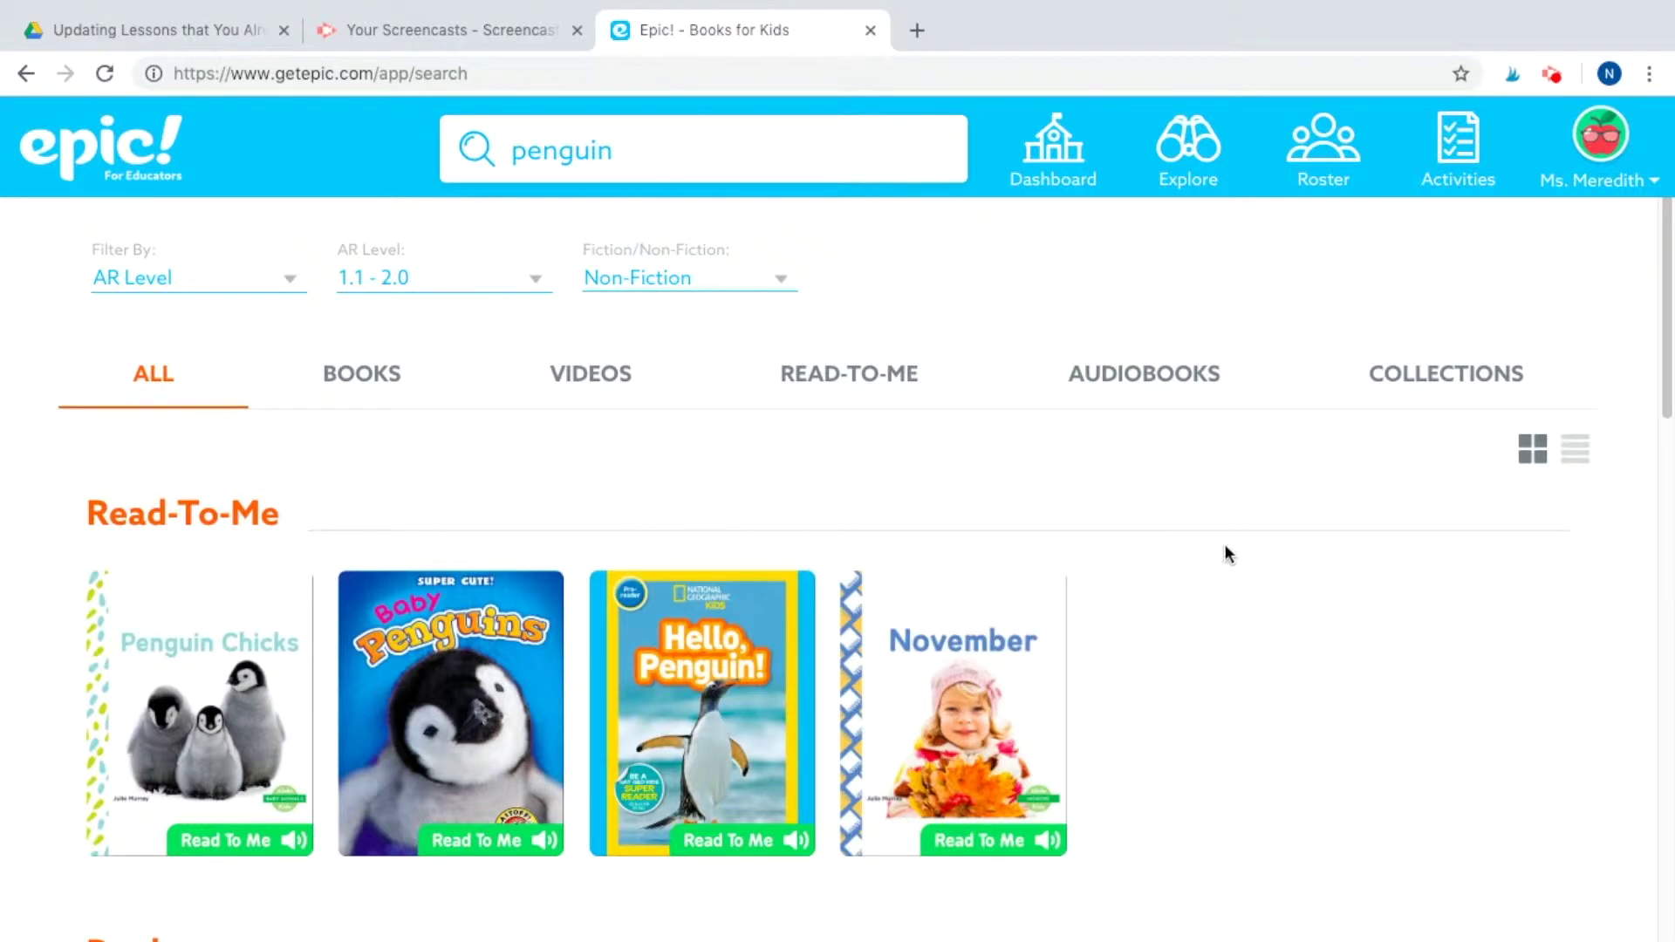
{"action": "scroll", "coordinate": [1226, 553], "scroll_direction": "down", "scroll_amount": 4}
{"action": "scroll", "coordinate": [1227, 555], "scroll_direction": "up", "scroll_amount": 4}
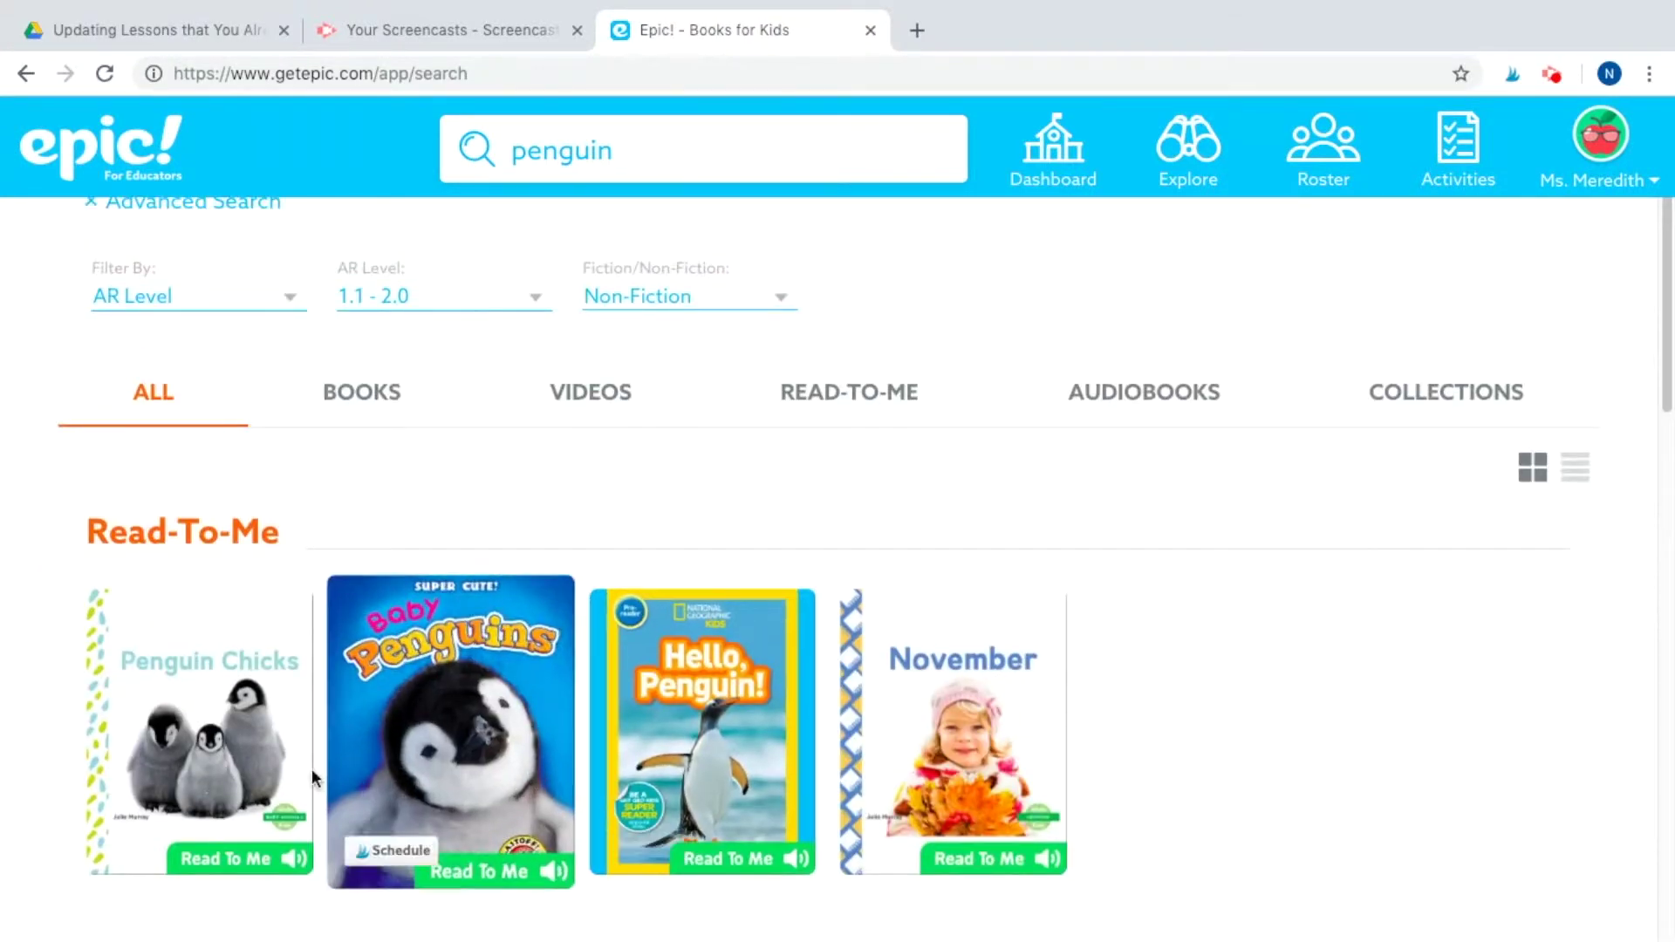
Open Penguin Chicks from the results and start its read-to-me playback.
{"action": "left_click", "coordinate": [196, 705]}
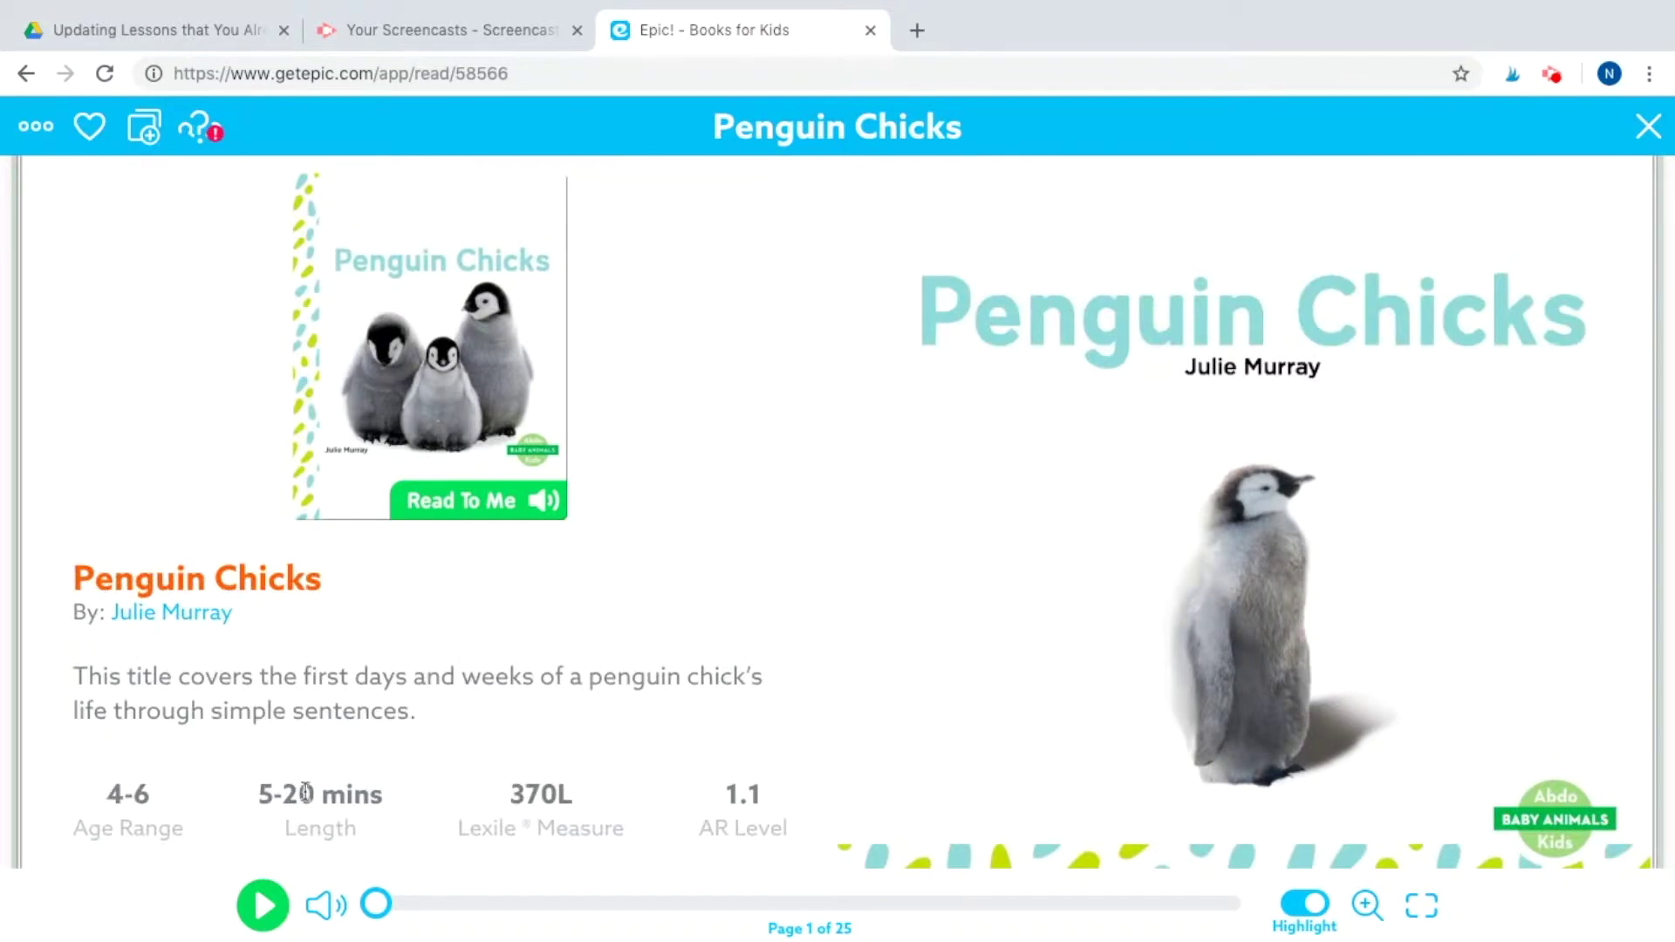
{"action": "left_click", "coordinate": [261, 905]}
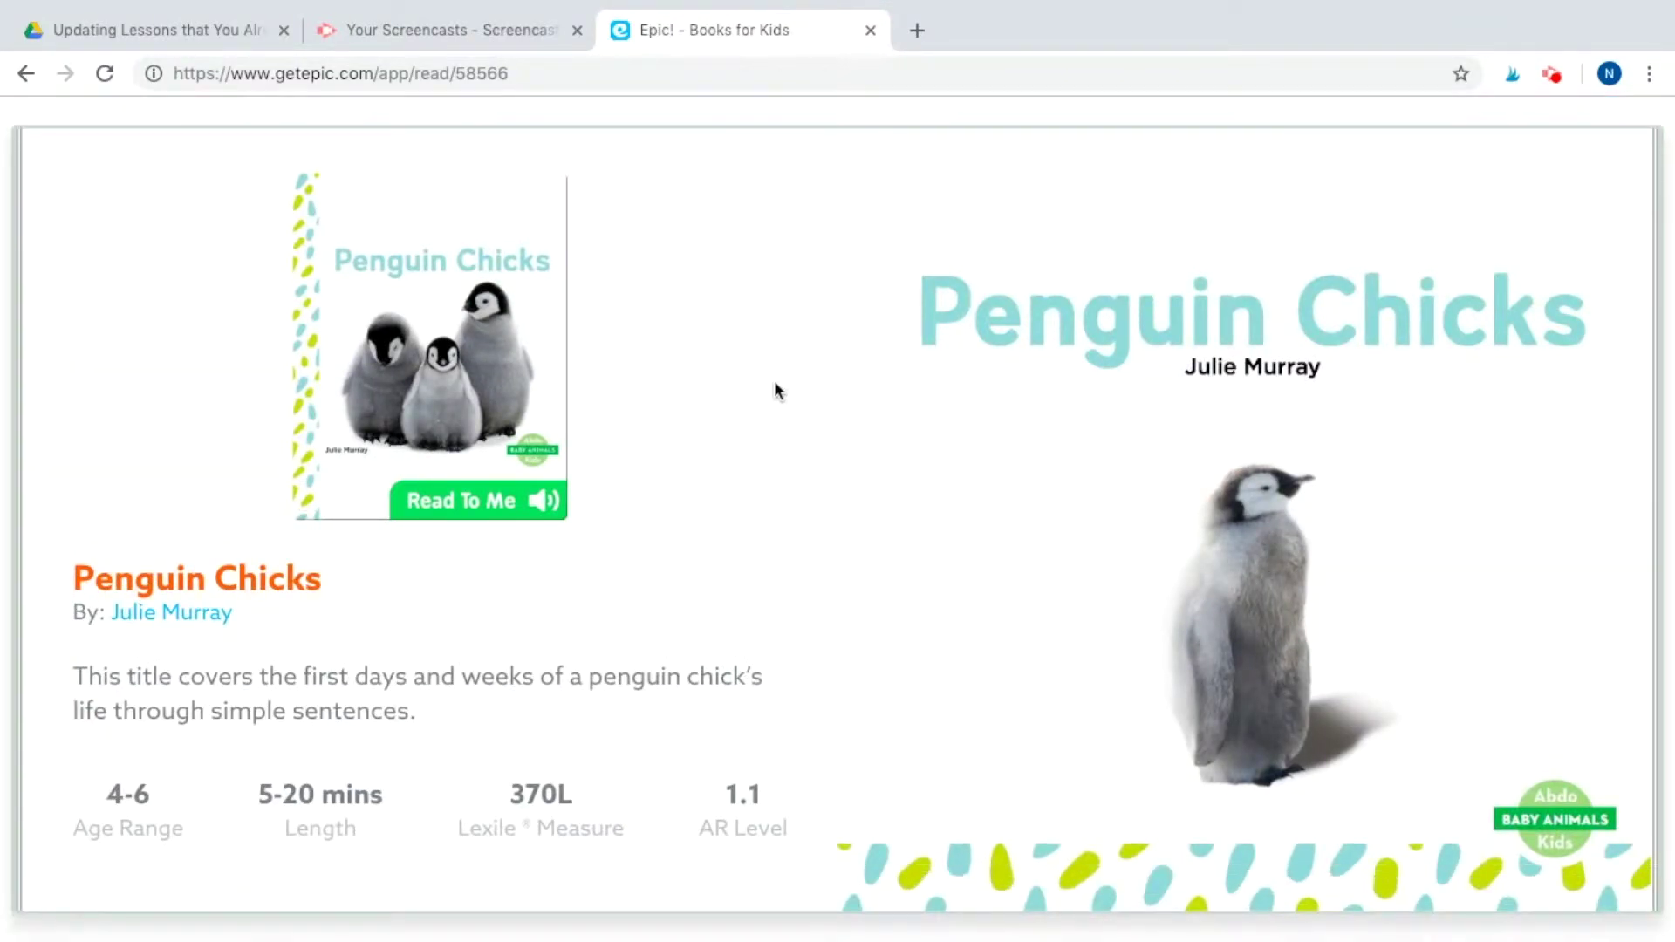
{"action": "mouse_move", "coordinate": [614, 722]}
{"action": "mouse_move", "coordinate": [251, 873]}
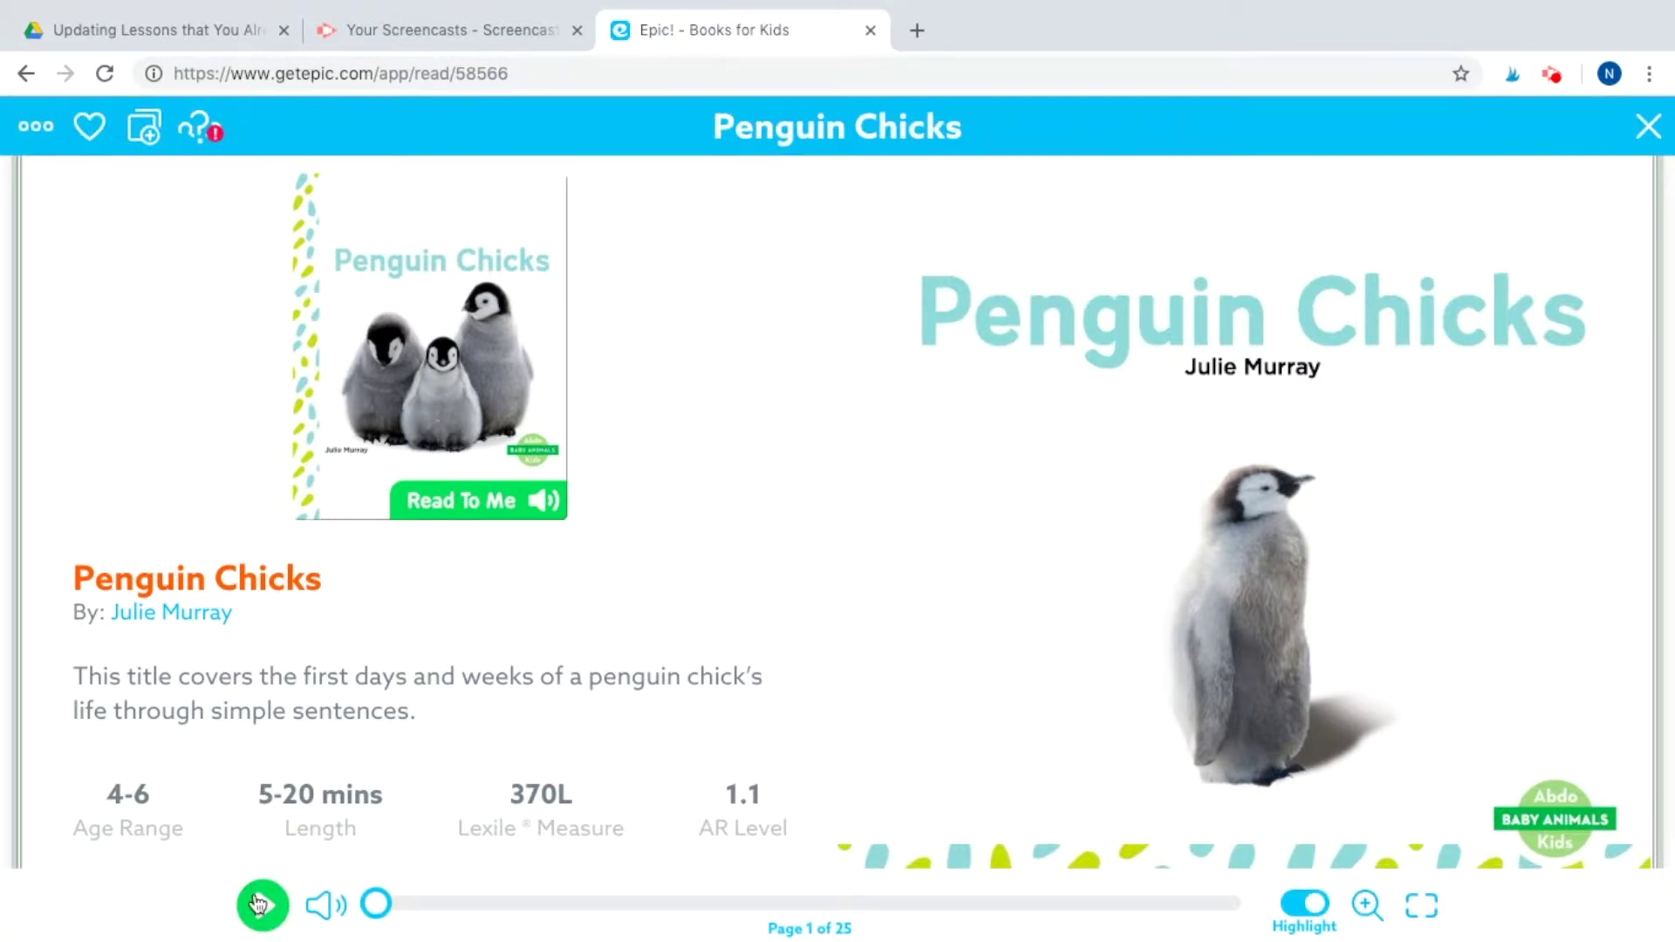
{"action": "mouse_move", "coordinate": [492, 516]}
Open Penguin Chicks' Add to Collection list and look through the existing collections.
{"action": "left_click", "coordinate": [149, 137]}
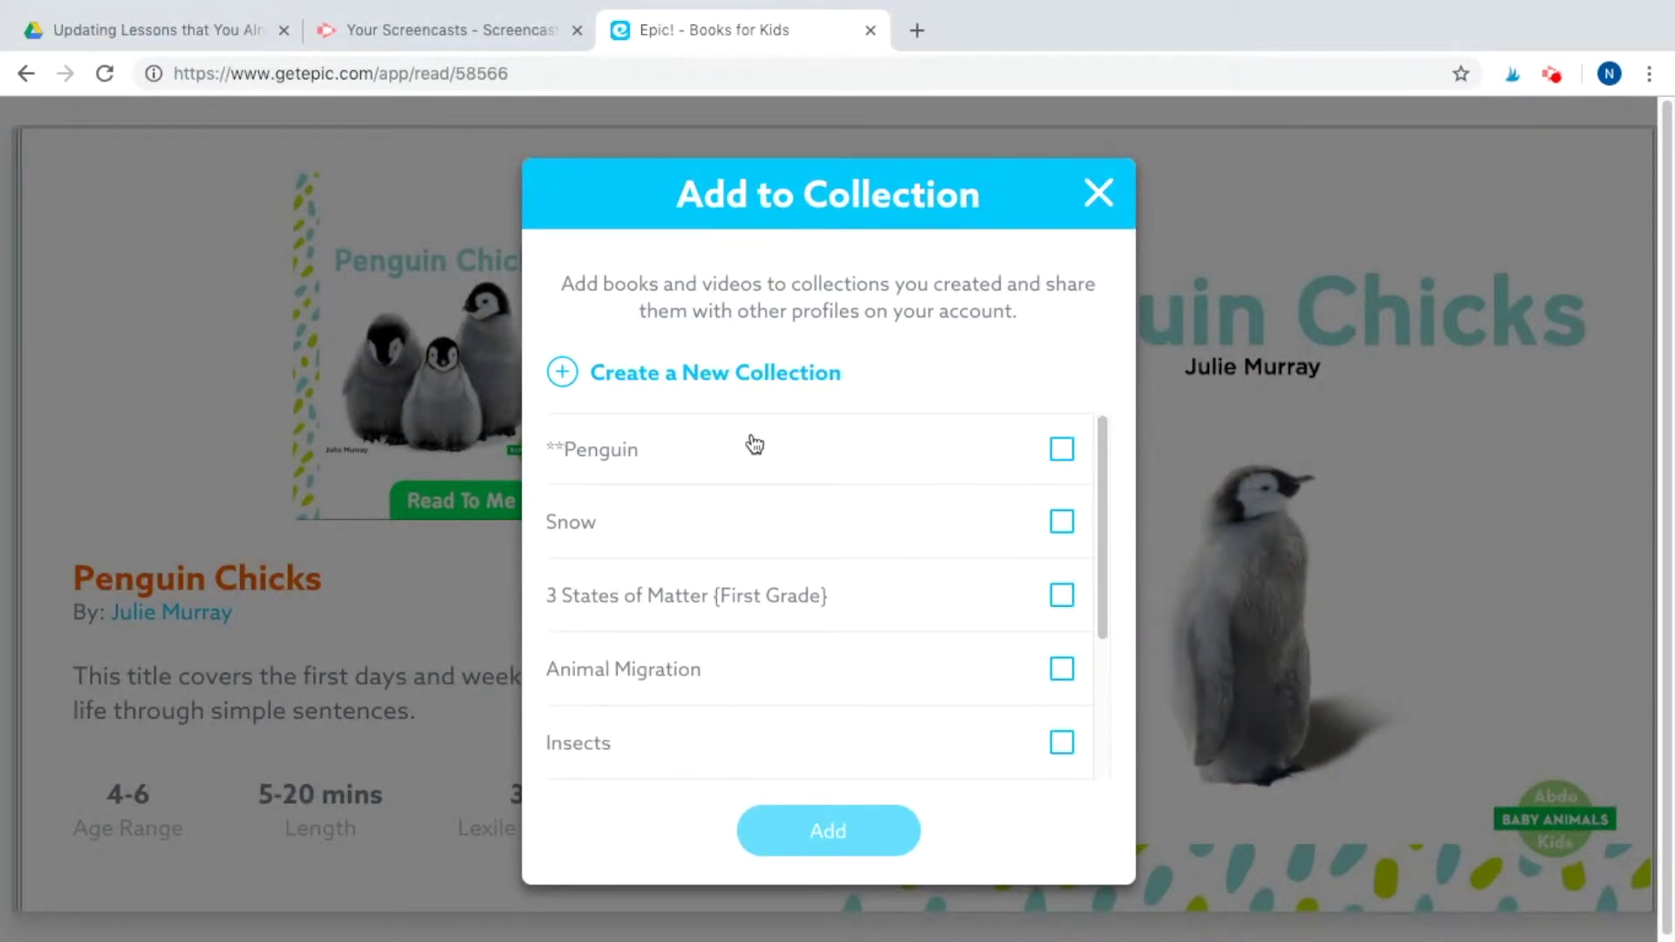
{"action": "scroll", "coordinate": [755, 441], "scroll_direction": "down", "scroll_amount": 3}
{"action": "scroll", "coordinate": [759, 441], "scroll_direction": "up", "scroll_amount": 2}
{"action": "scroll", "coordinate": [759, 441], "scroll_direction": "up", "scroll_amount": 1}
Create a collection titled '*Penguin' with Share with Epic! Community unchecked.
{"action": "left_click", "coordinate": [636, 386]}
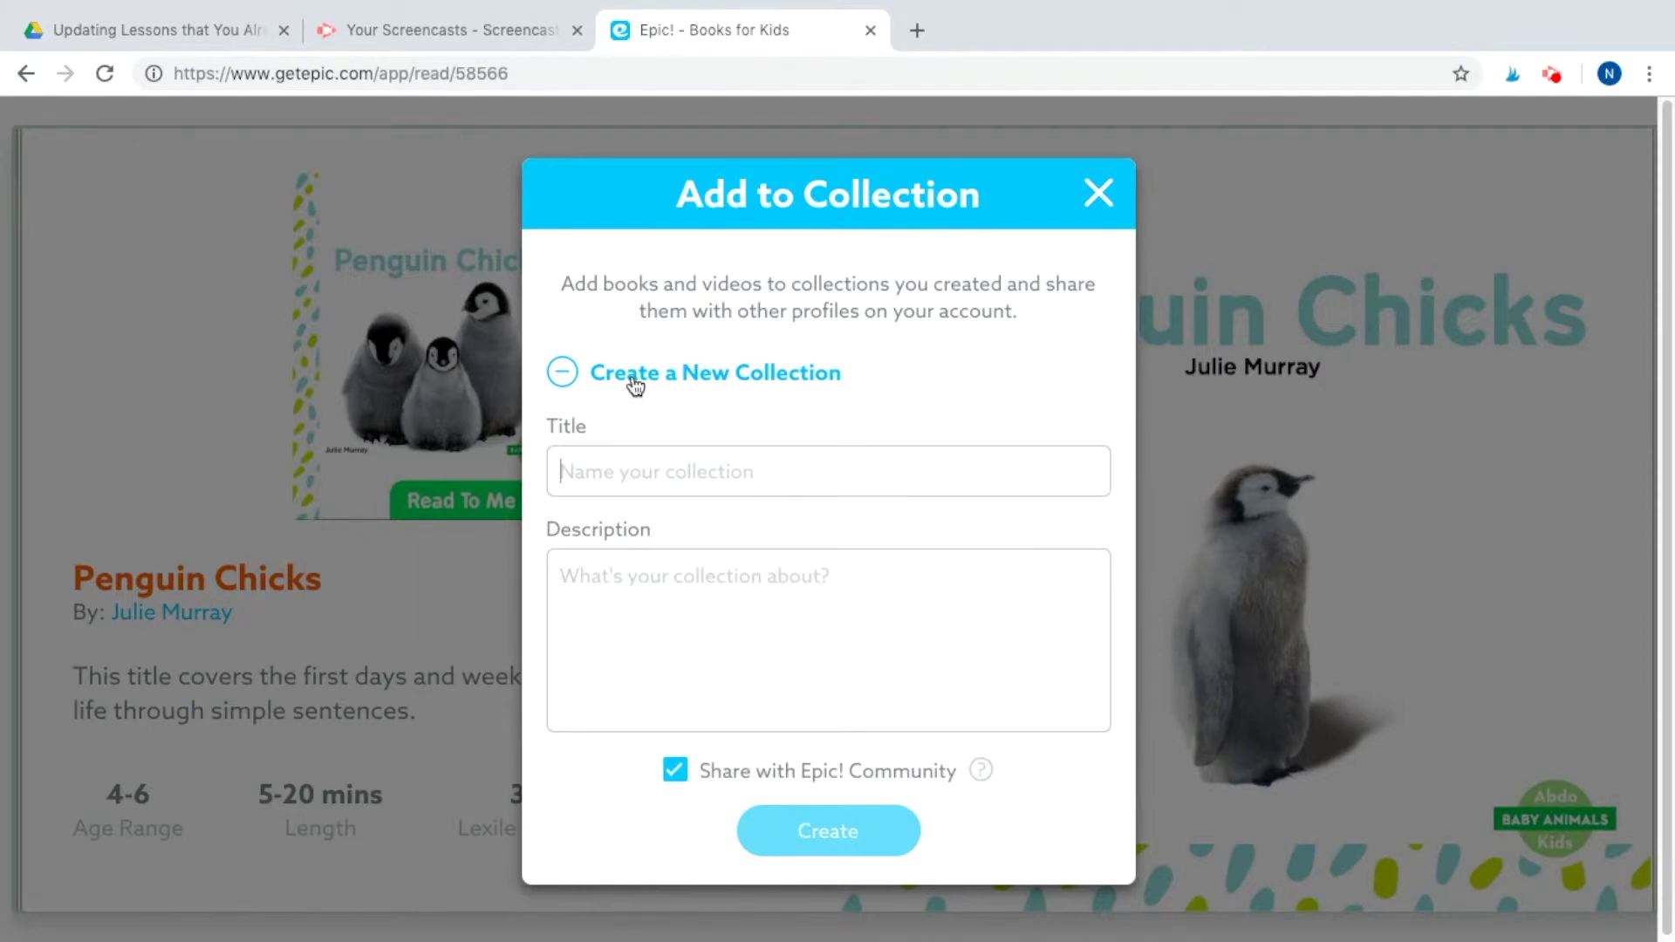
{"action": "type", "text": "*Penguin"}
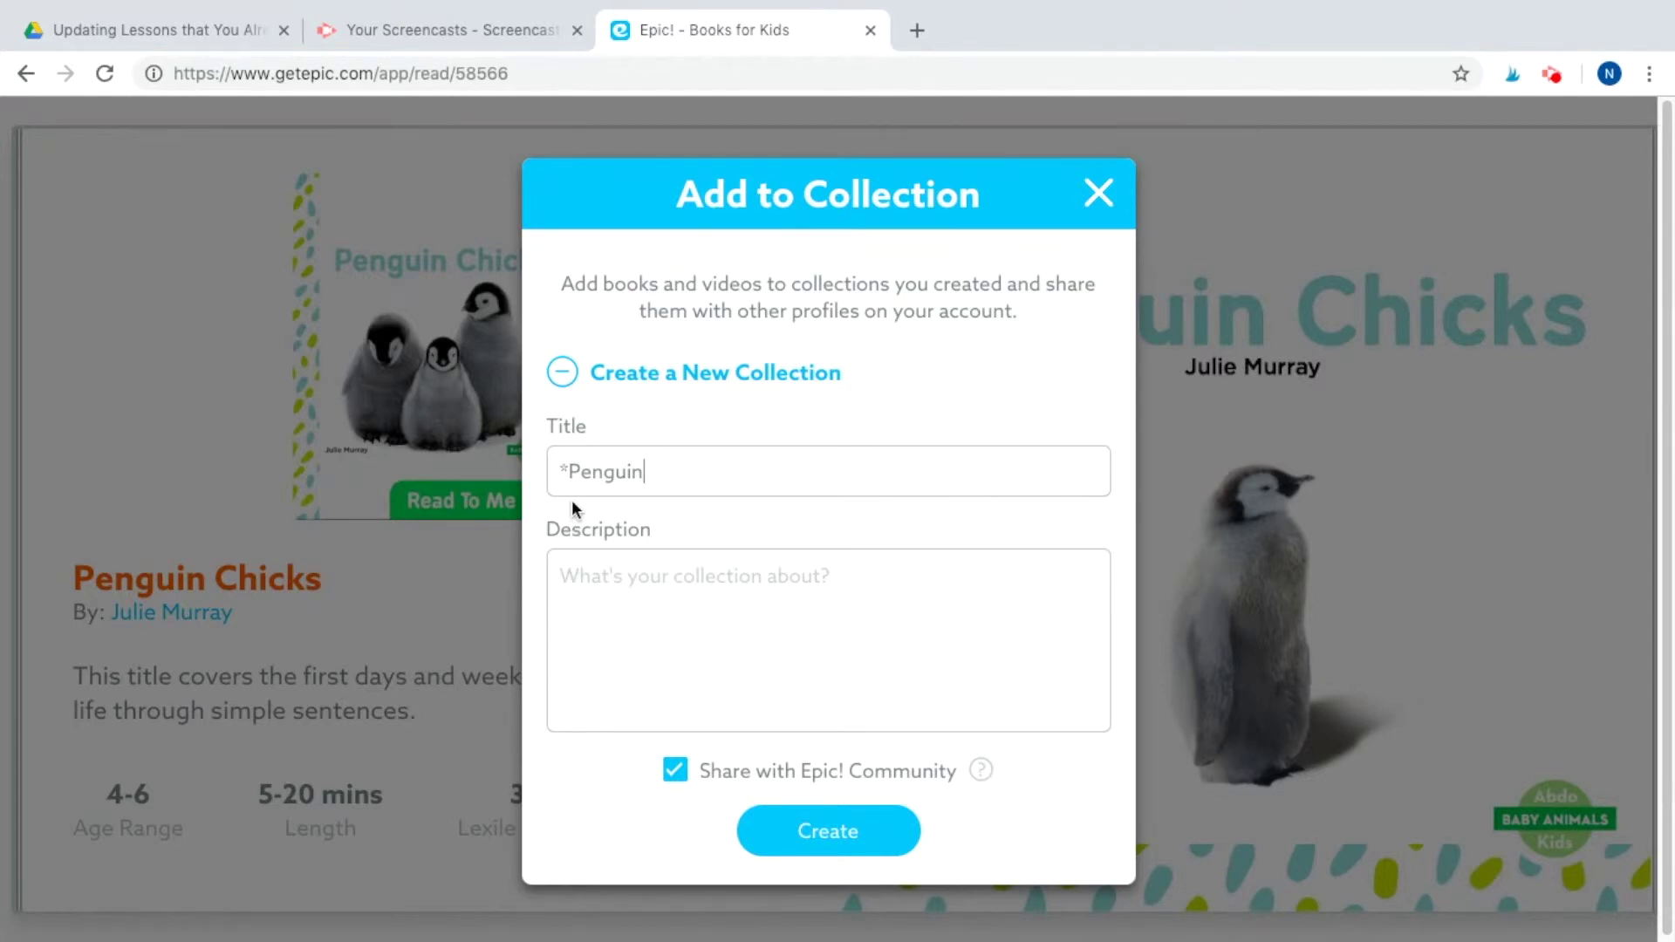
{"action": "left_click", "coordinate": [674, 777]}
{"action": "left_click", "coordinate": [776, 829]}
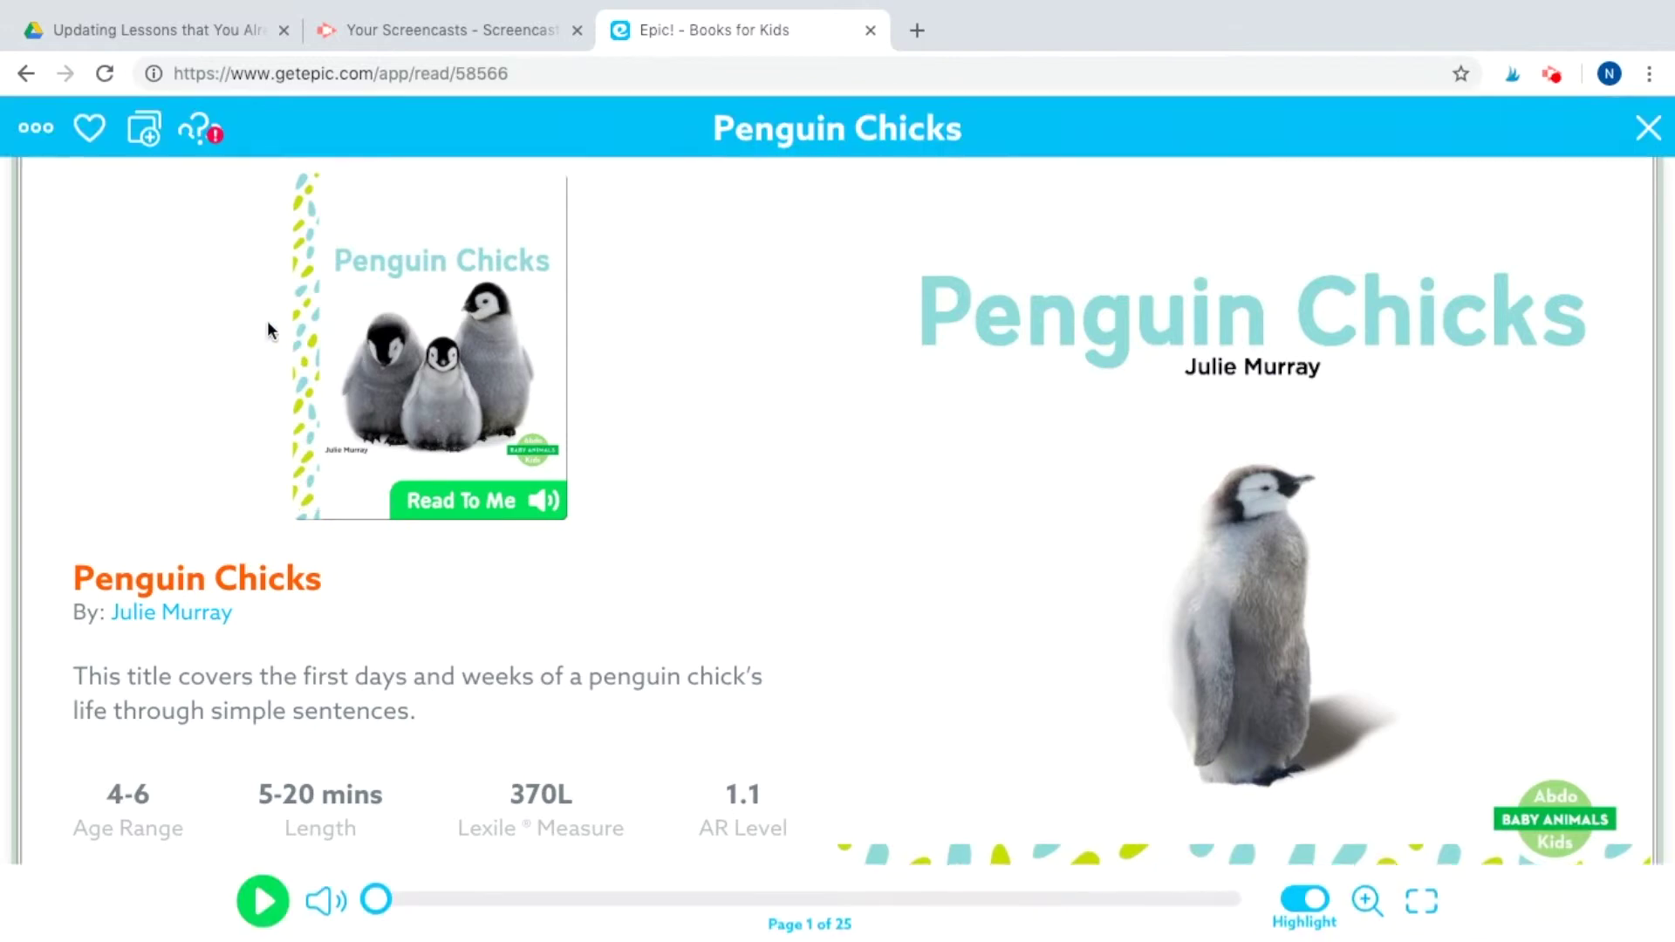
Confirm *Penguin is ticked for Penguin Chicks, then close the dialog and the reader.
{"action": "left_click", "coordinate": [146, 140]}
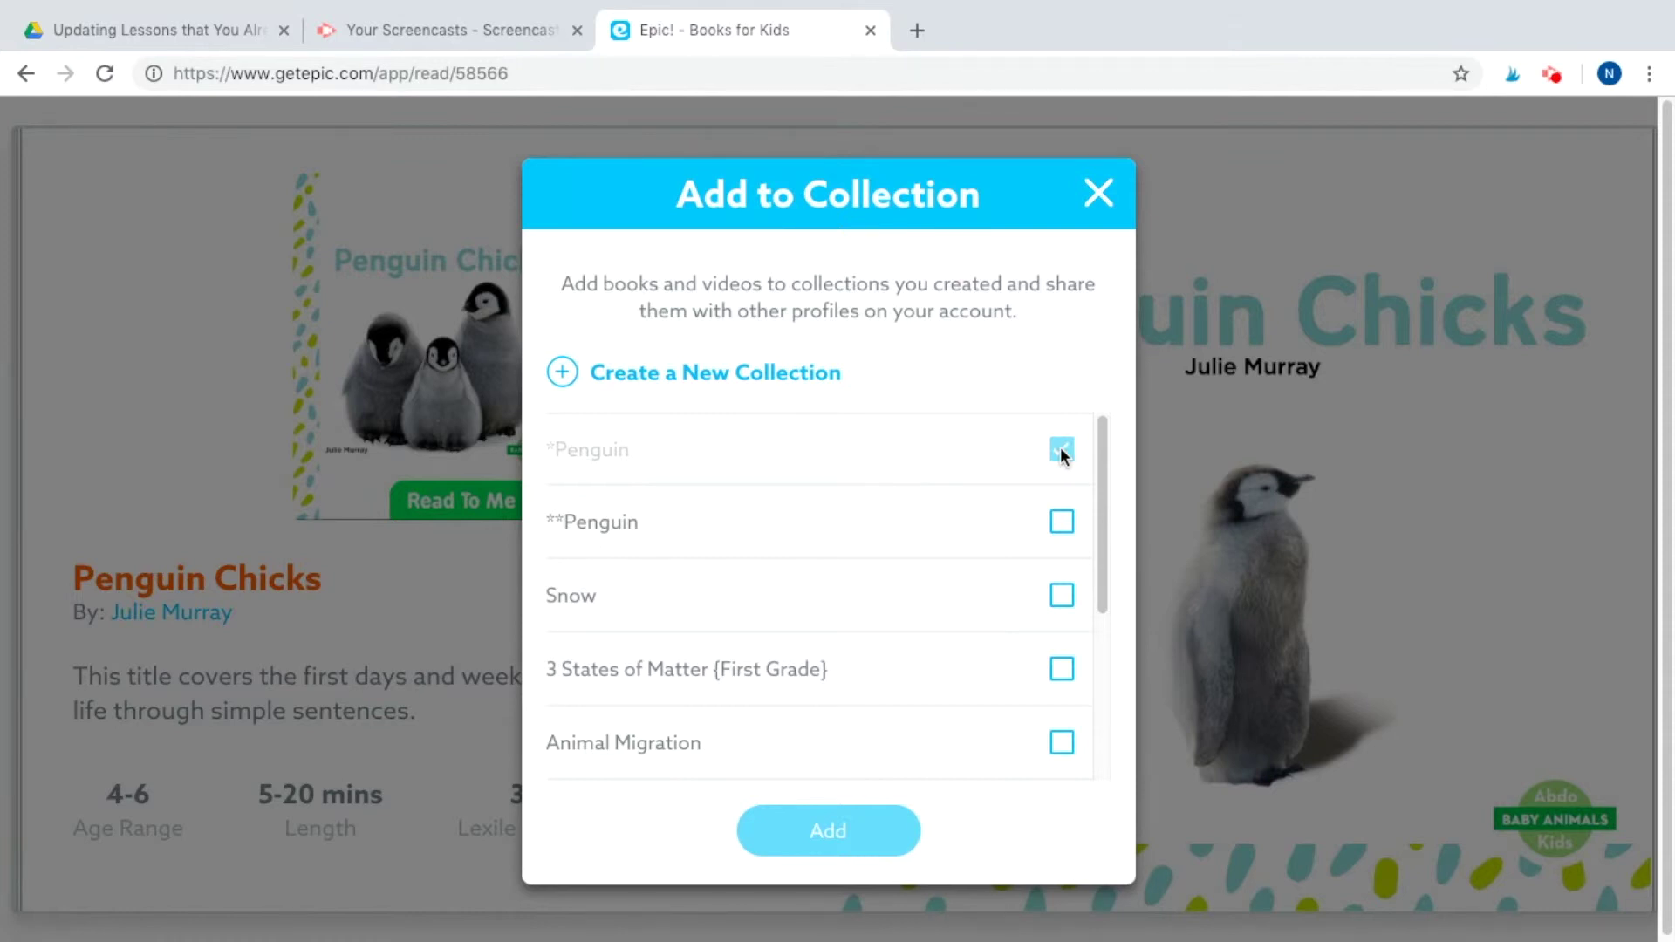
{"action": "scroll", "coordinate": [1006, 441], "scroll_direction": "down", "scroll_amount": 1}
{"action": "scroll", "coordinate": [1007, 443], "scroll_direction": "down", "scroll_amount": 4}
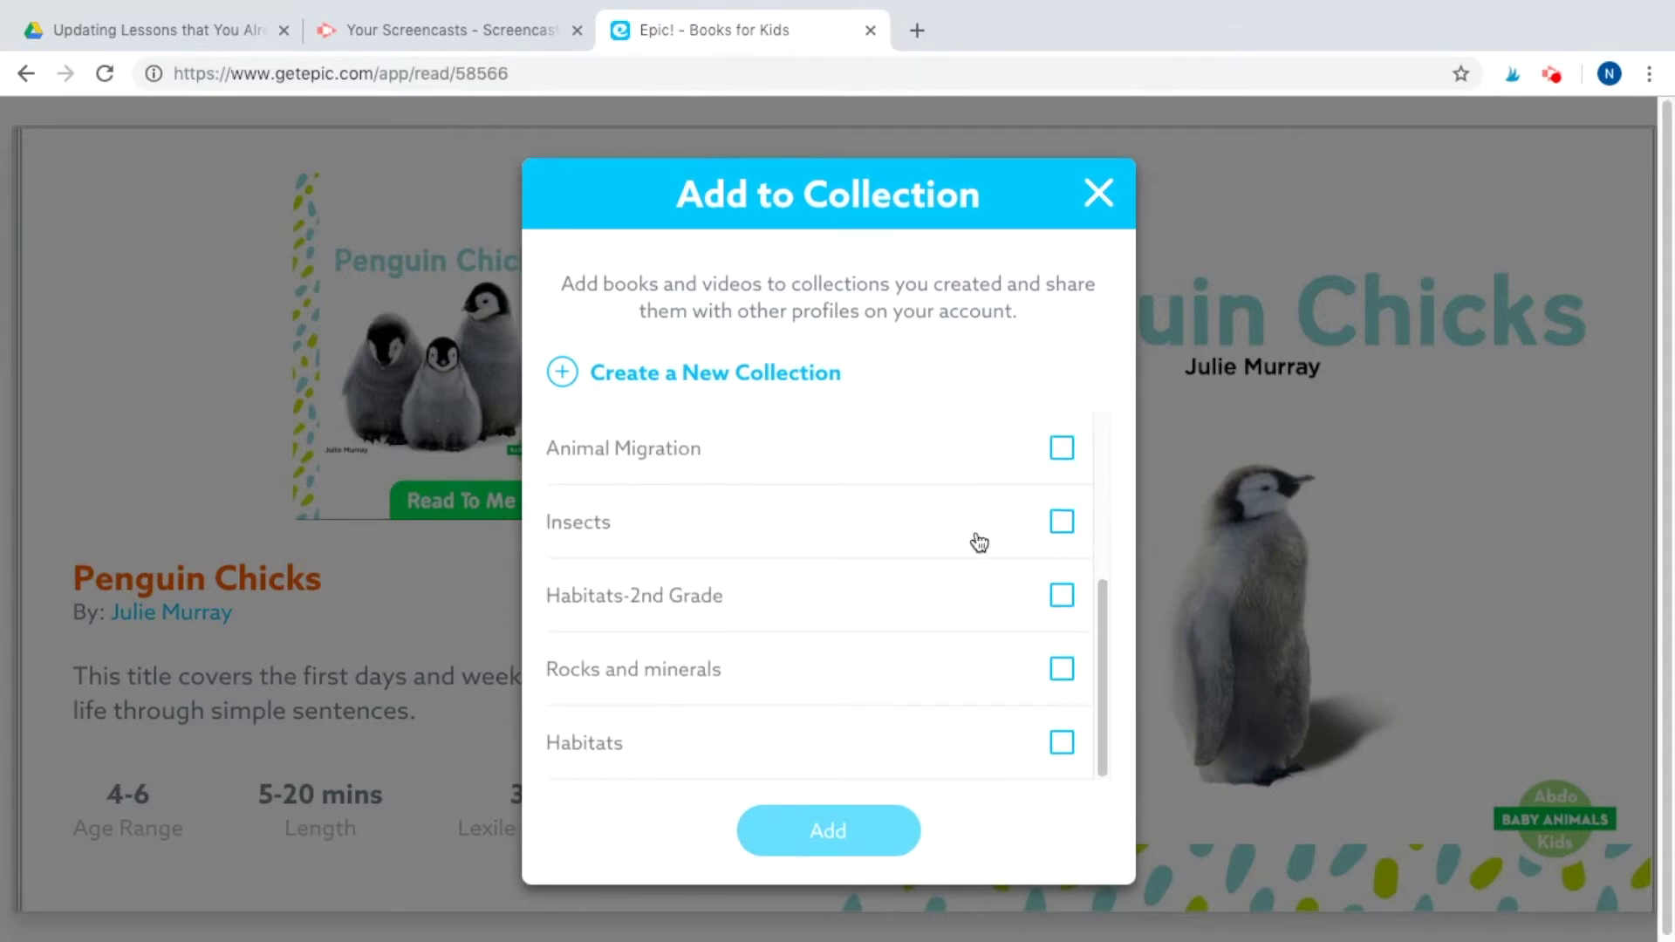
{"action": "scroll", "coordinate": [980, 542], "scroll_direction": "up", "scroll_amount": 4}
{"action": "left_click", "coordinate": [1099, 192]}
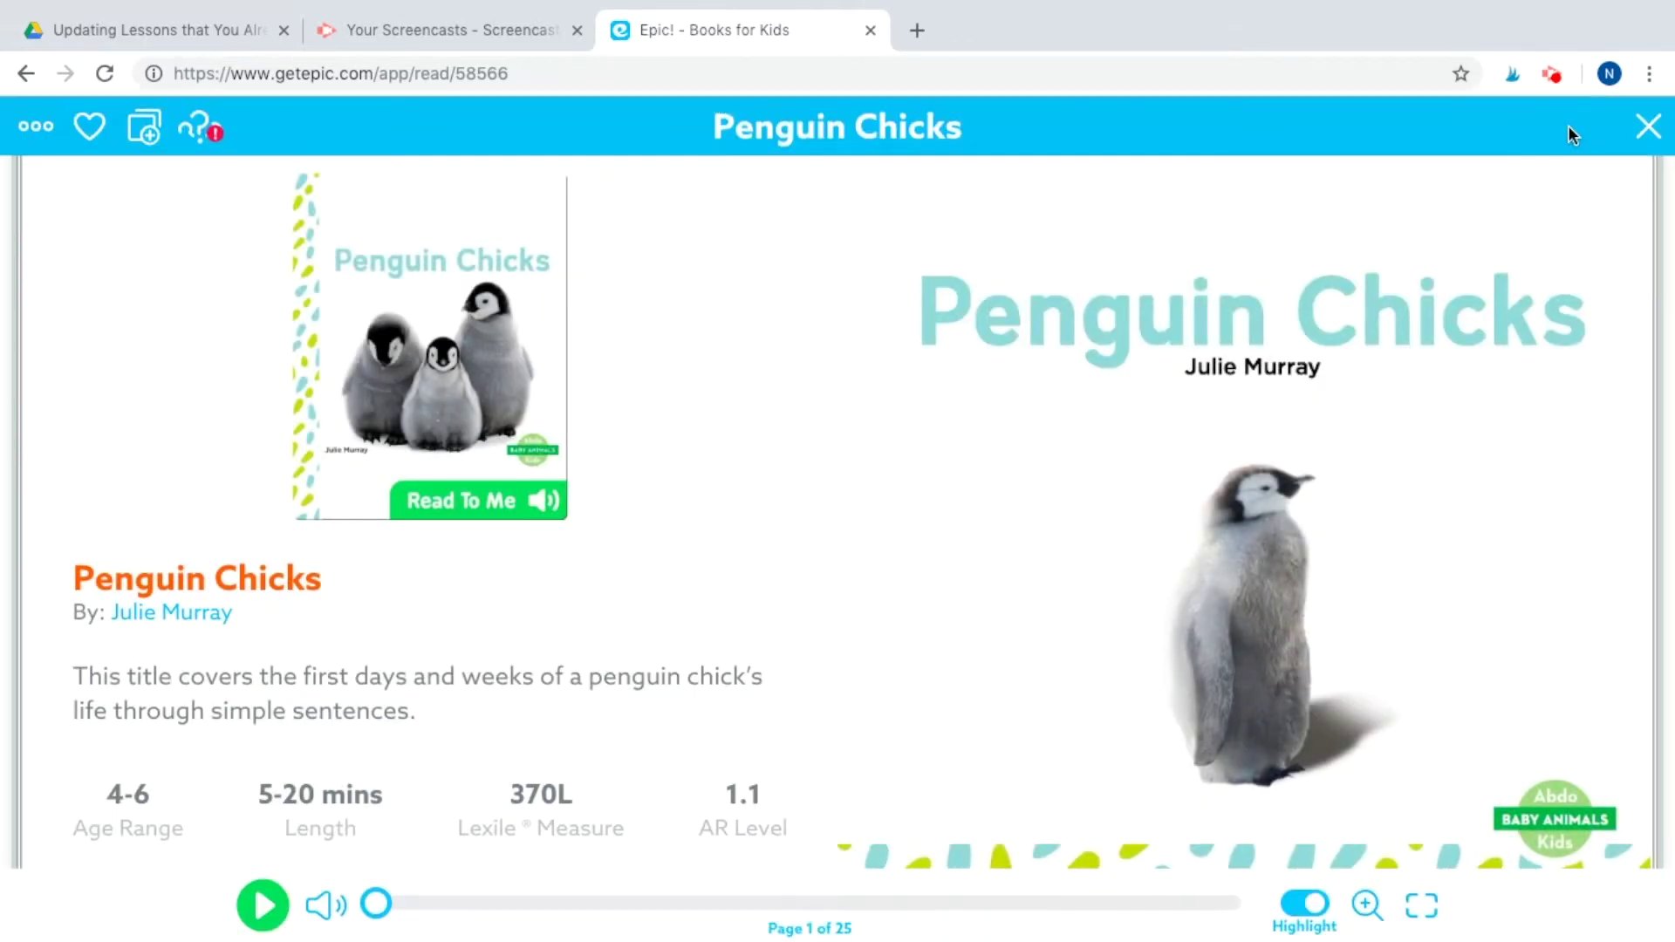
{"action": "left_click", "coordinate": [1657, 127]}
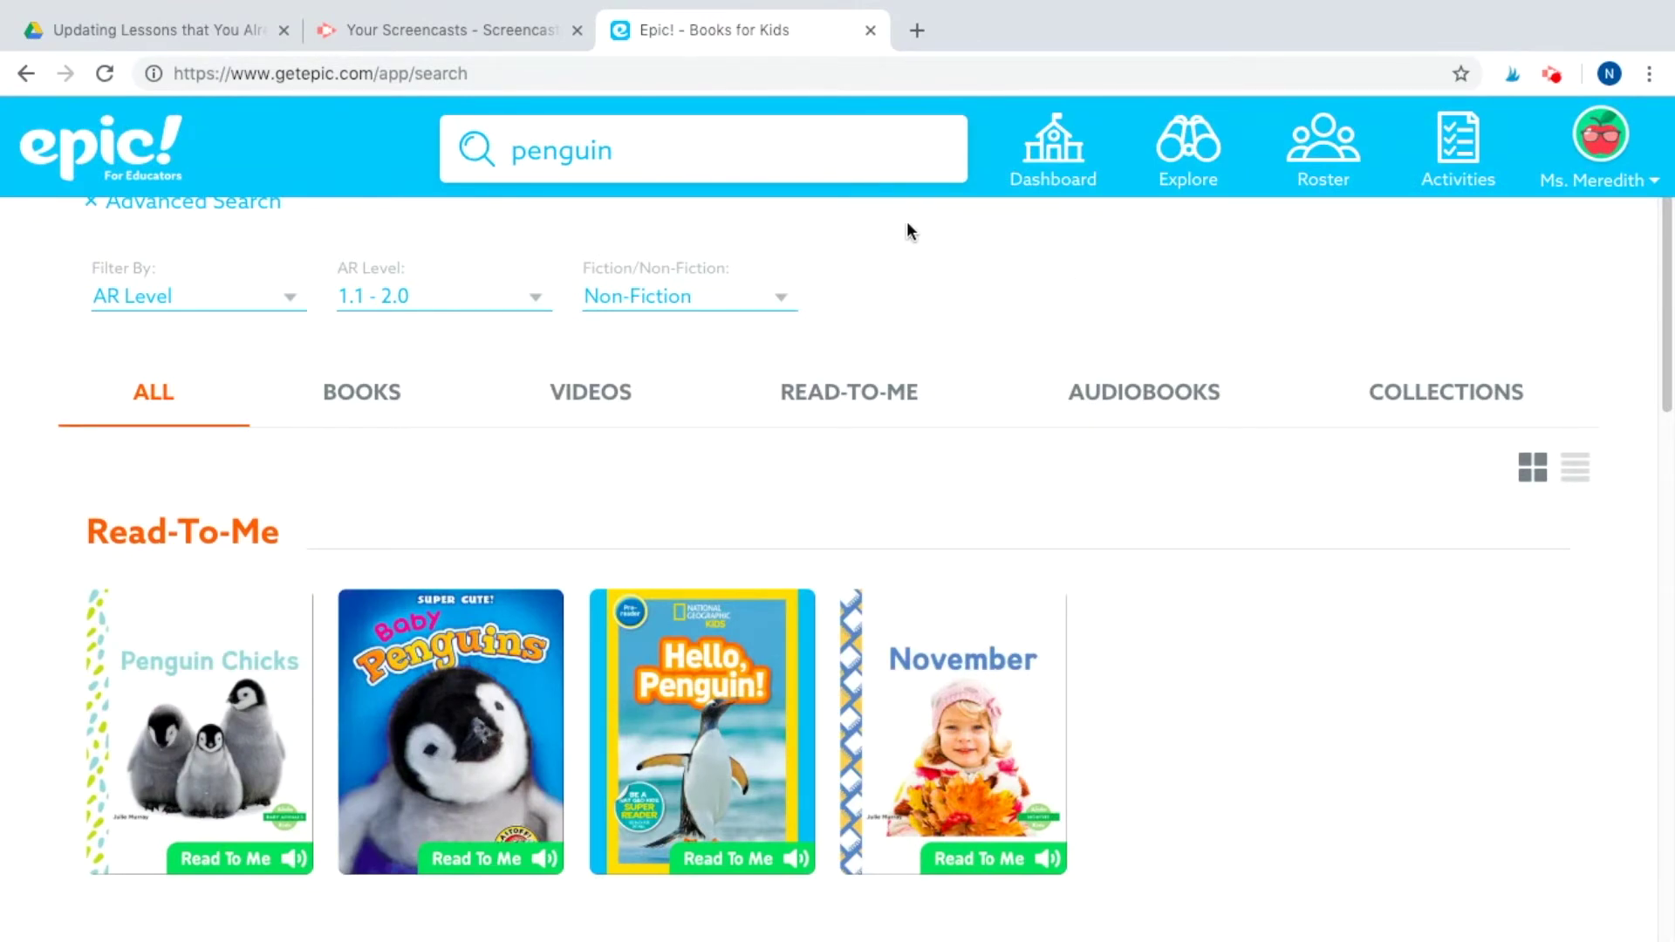
Go from the Dashboard's Assign Reading card to the Assignments & Collections page.
{"action": "left_click", "coordinate": [1065, 179]}
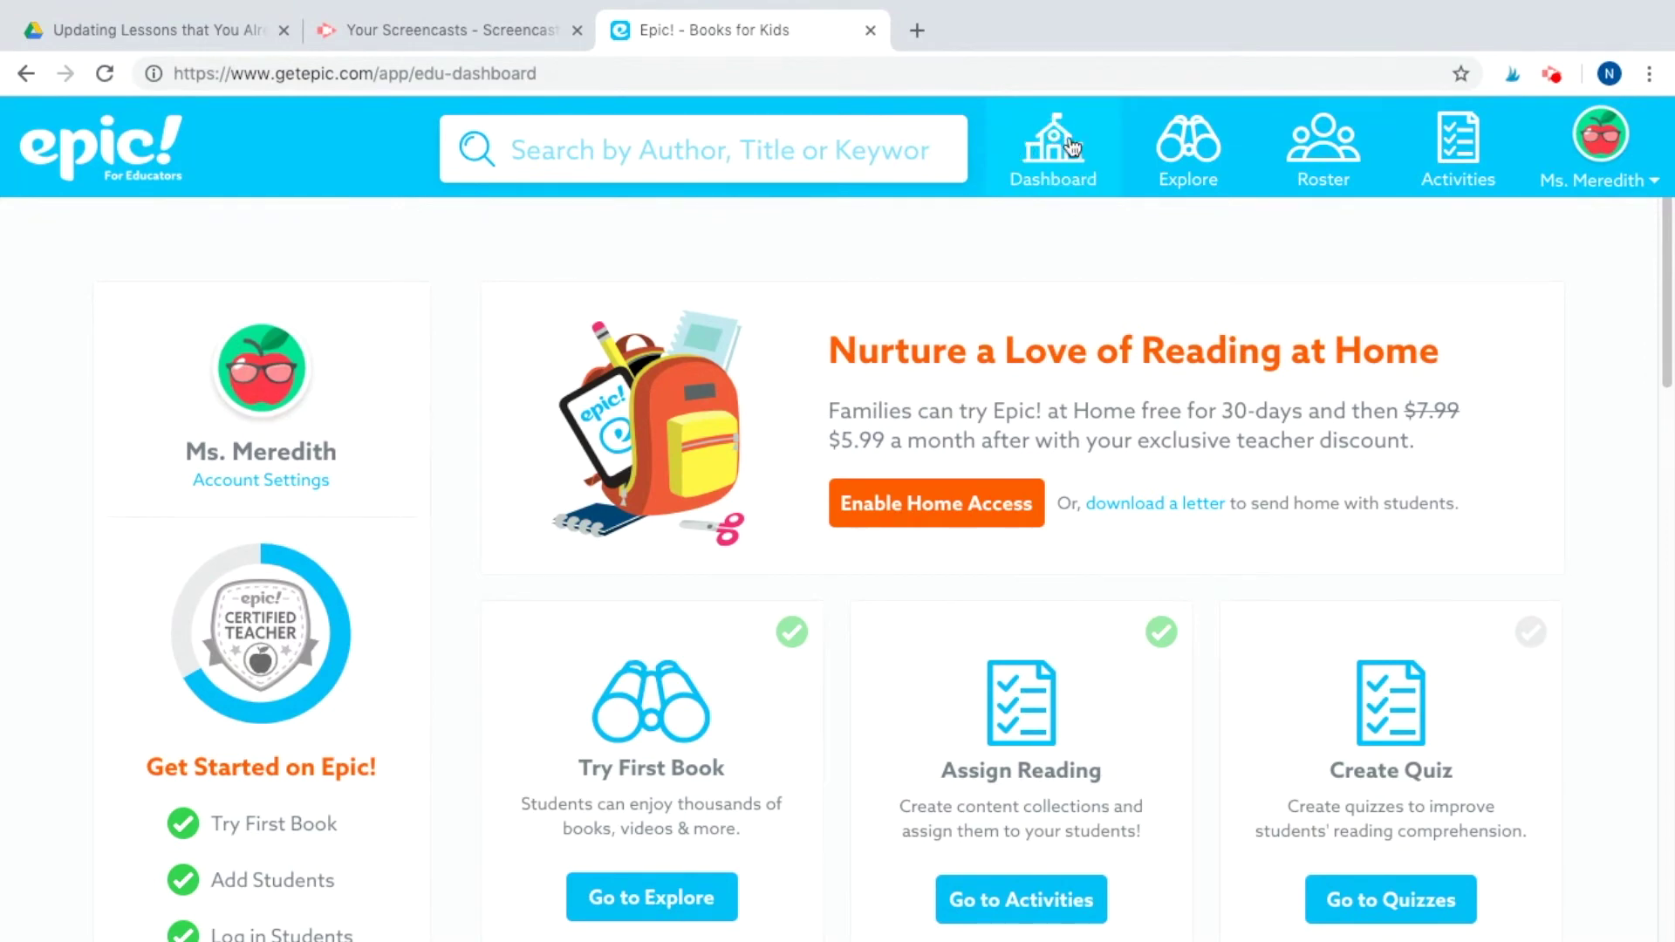
{"action": "scroll", "coordinate": [1569, 353], "scroll_direction": "down", "scroll_amount": 3}
{"action": "scroll", "coordinate": [1563, 343], "scroll_direction": "down", "scroll_amount": 1}
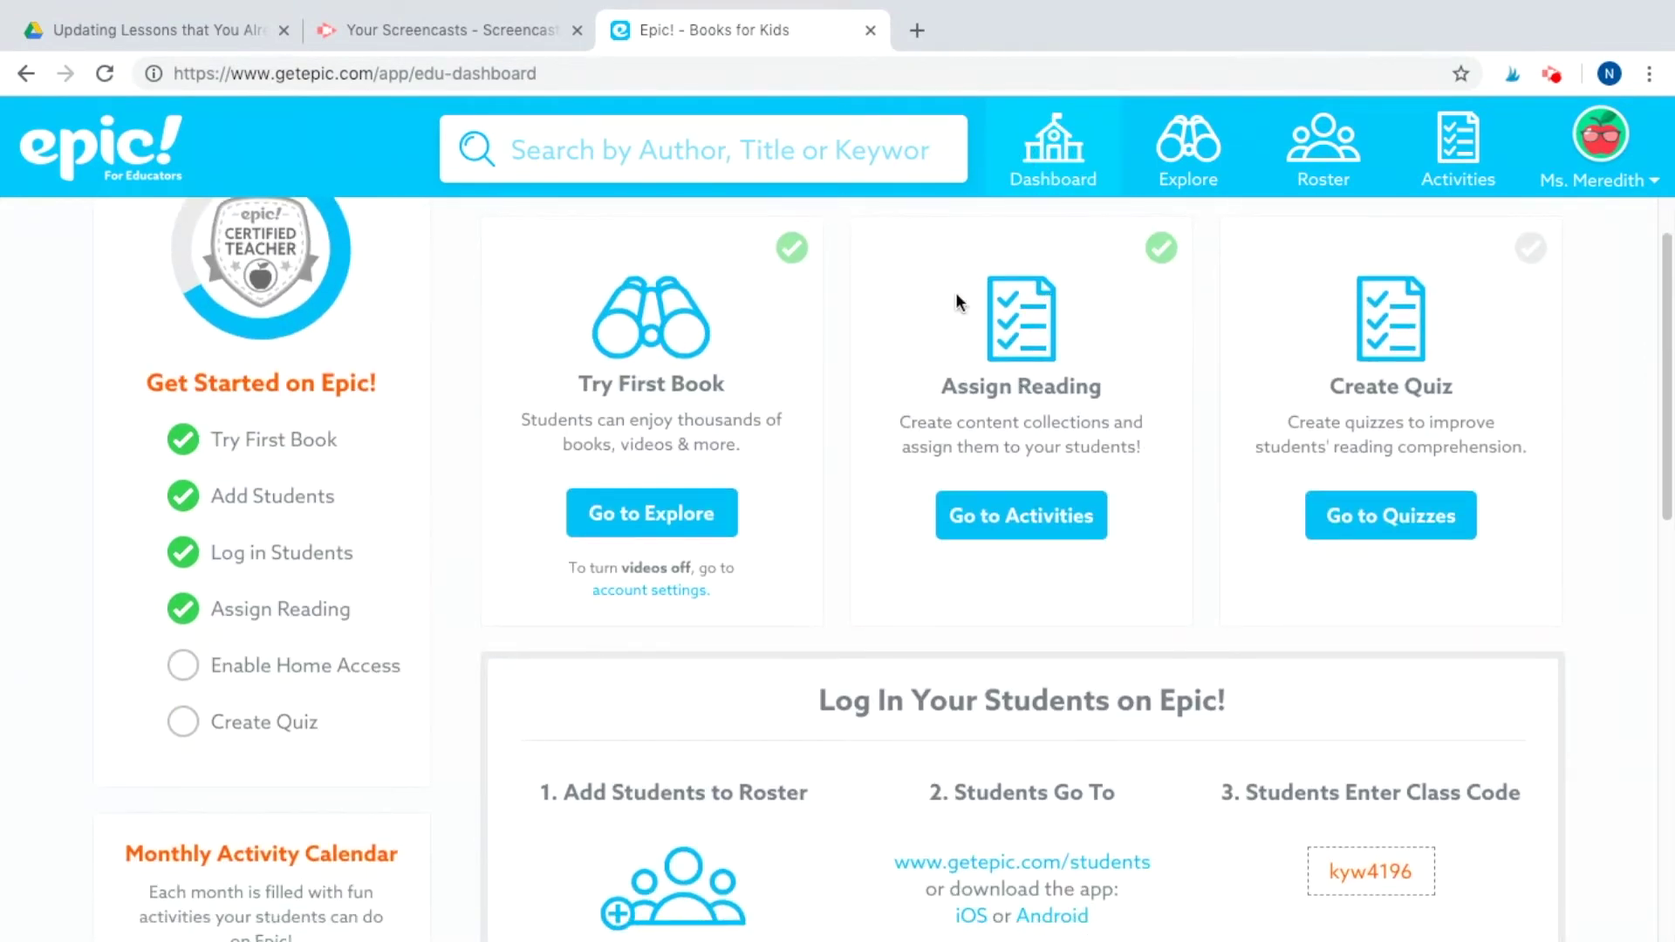
{"action": "left_click", "coordinate": [1008, 526]}
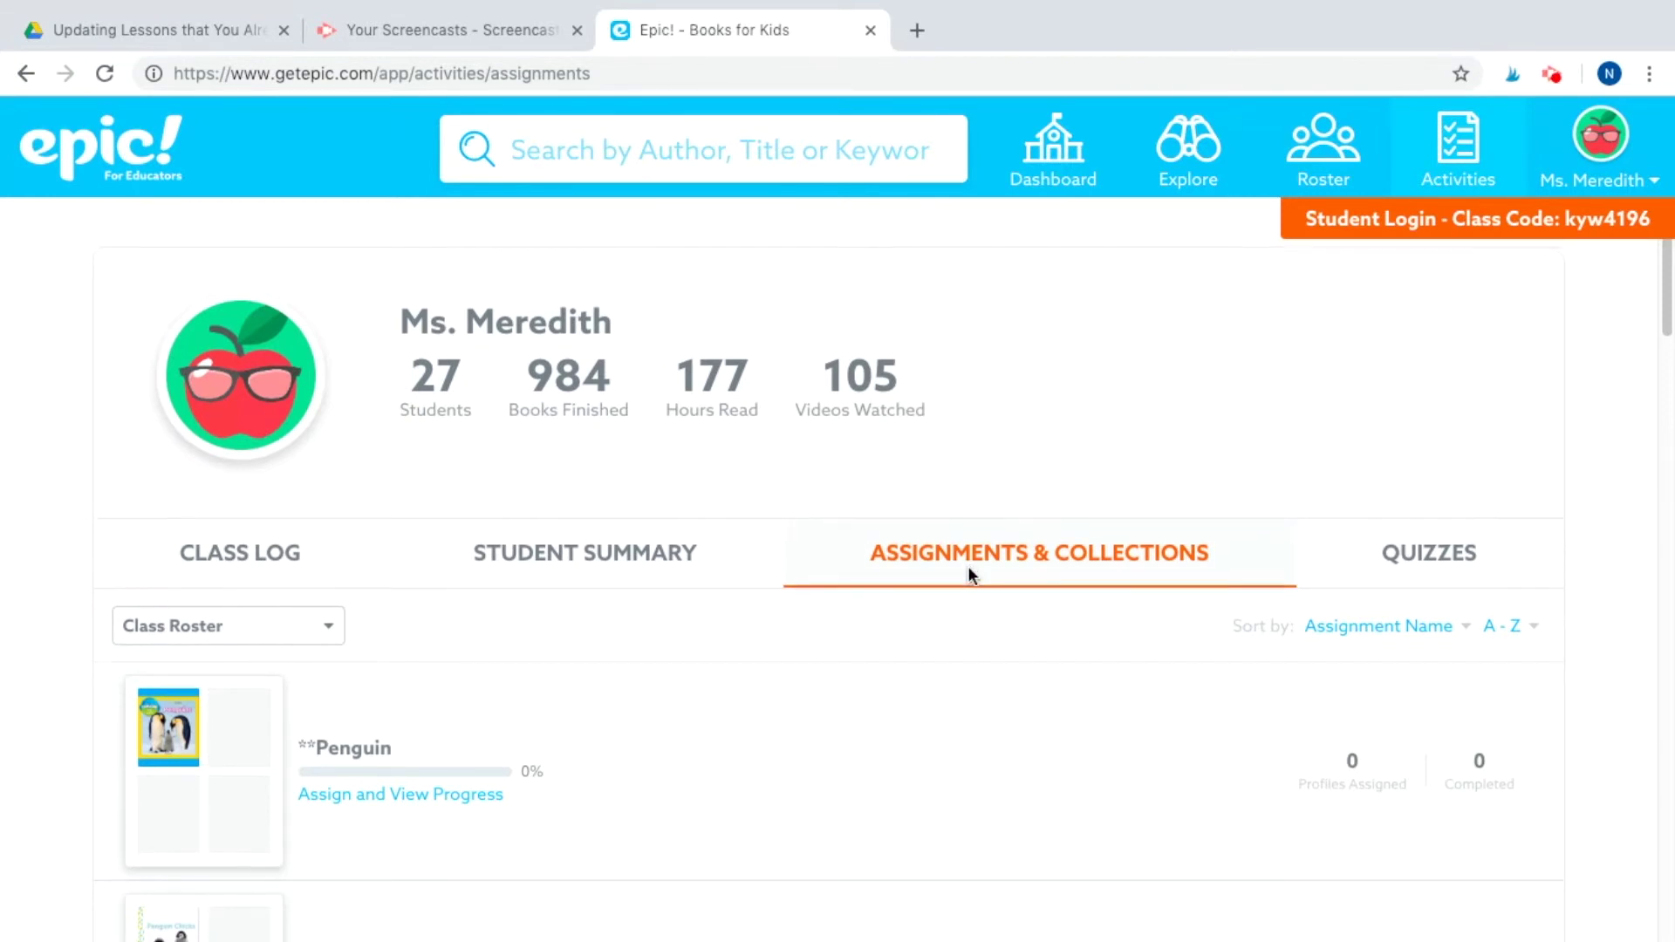
Find *Penguin in the assignments list and open its Assign and View Progress dialog.
{"action": "scroll", "coordinate": [969, 572], "scroll_direction": "down", "scroll_amount": 4}
{"action": "scroll", "coordinate": [971, 579], "scroll_direction": "down", "scroll_amount": 20}
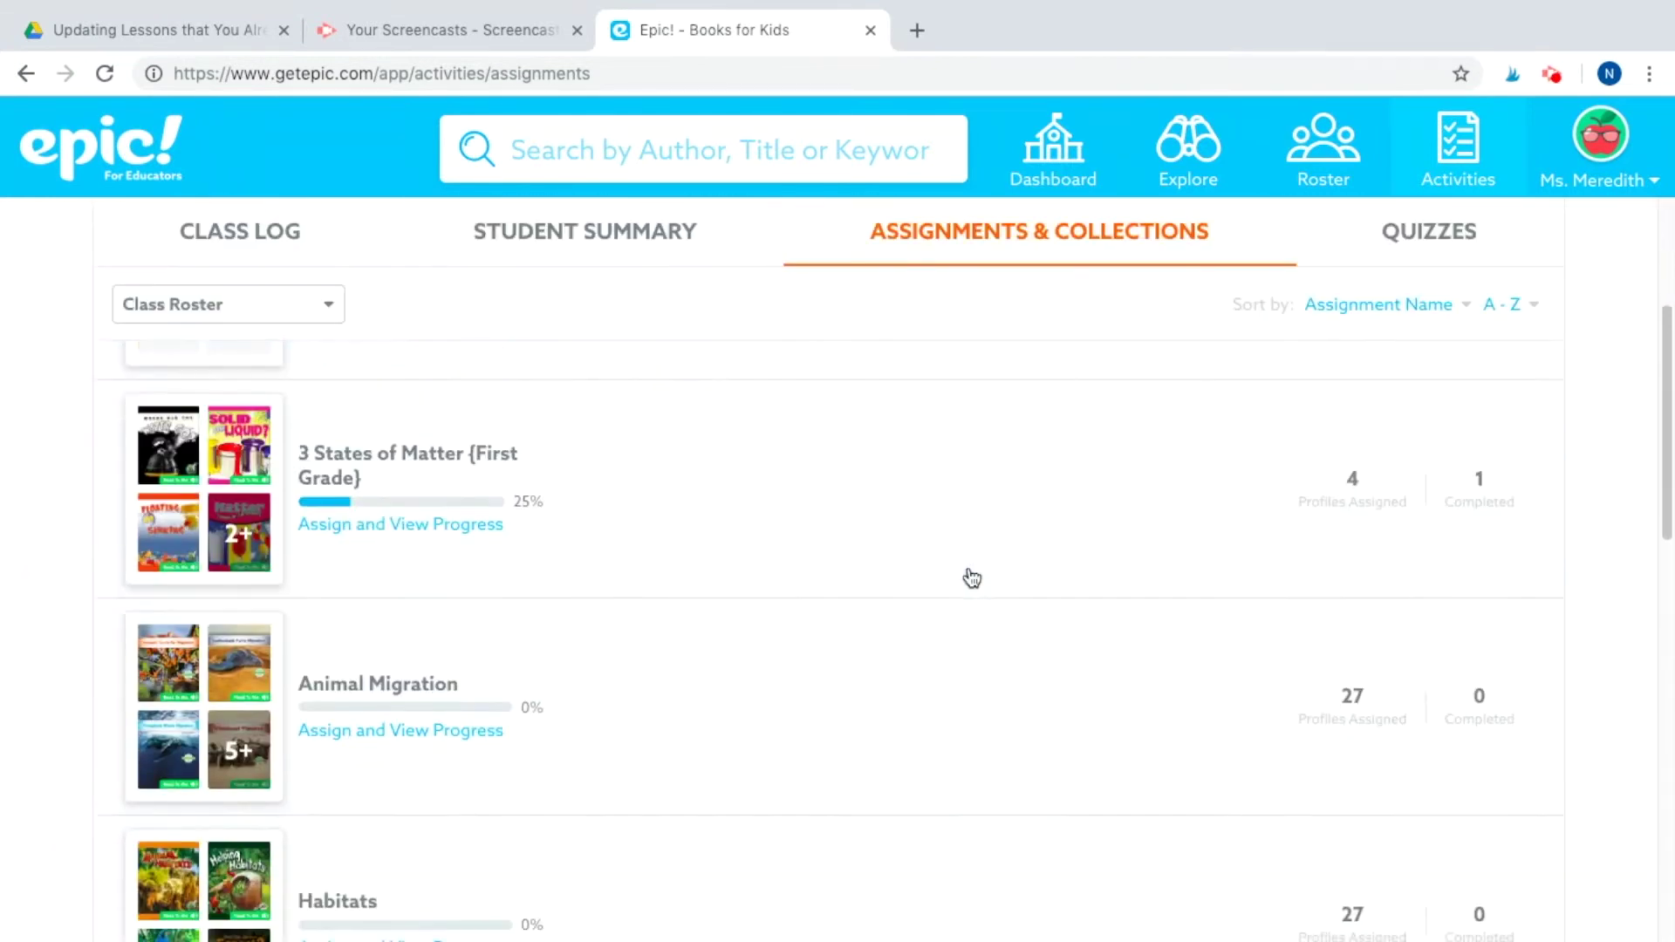
{"action": "scroll", "coordinate": [971, 579], "scroll_direction": "up", "scroll_amount": 20}
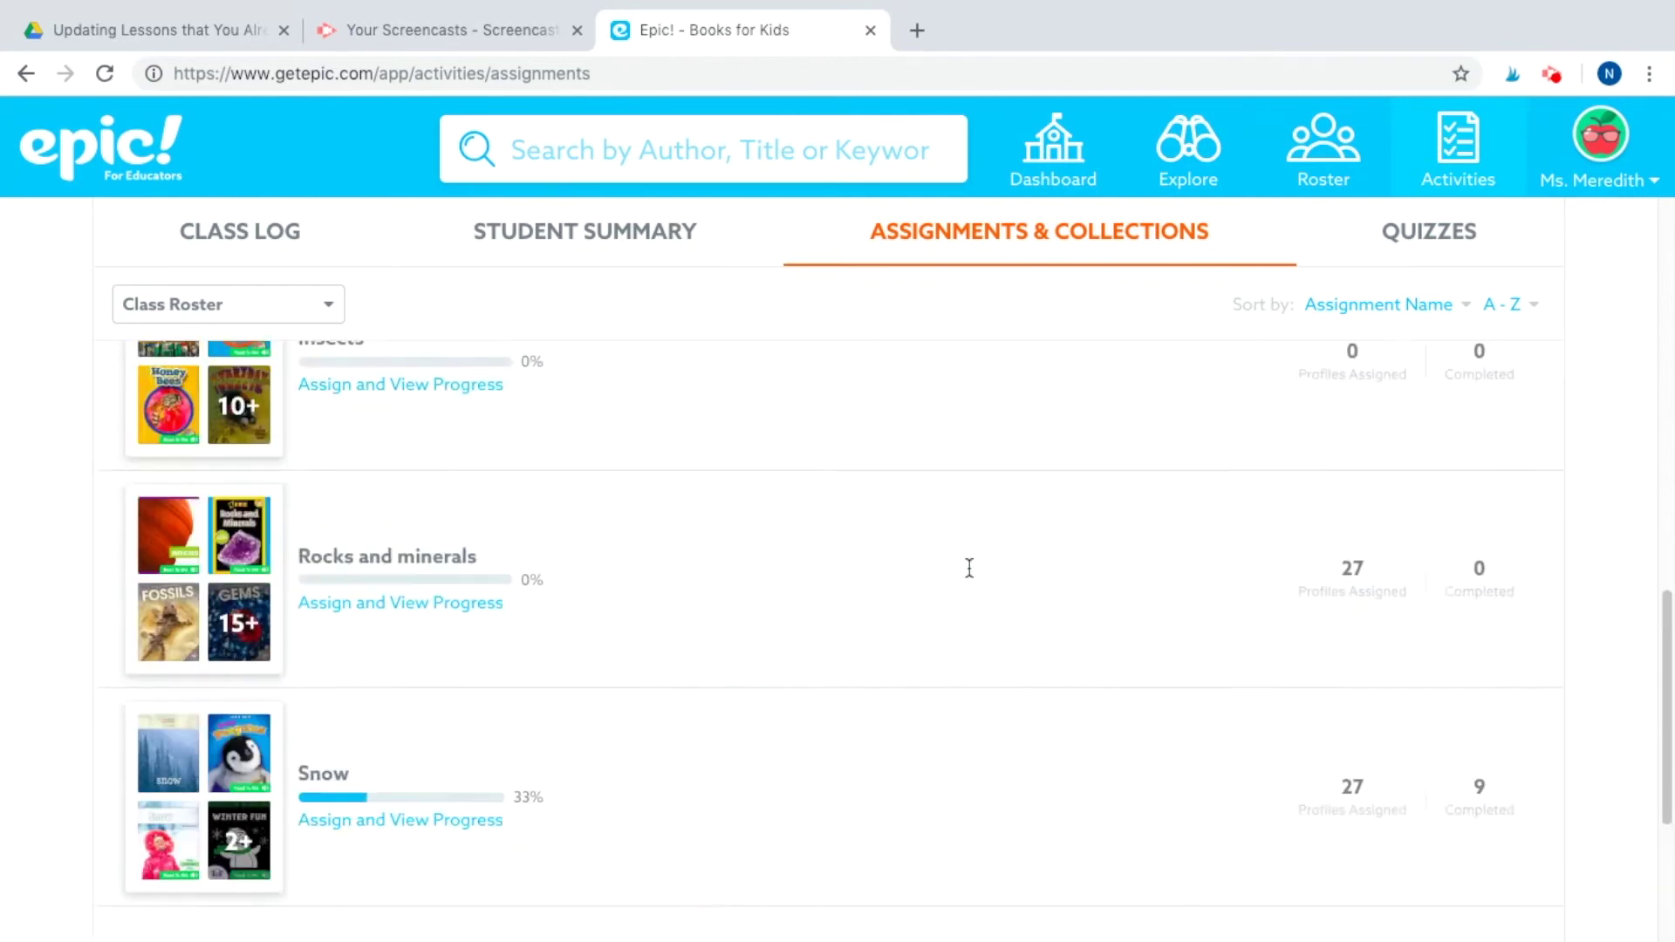
{"action": "scroll", "coordinate": [971, 579], "scroll_direction": "up", "scroll_amount": 3}
{"action": "scroll", "coordinate": [971, 578], "scroll_direction": "down", "scroll_amount": 2}
{"action": "scroll", "coordinate": [972, 579], "scroll_direction": "up", "scroll_amount": 2}
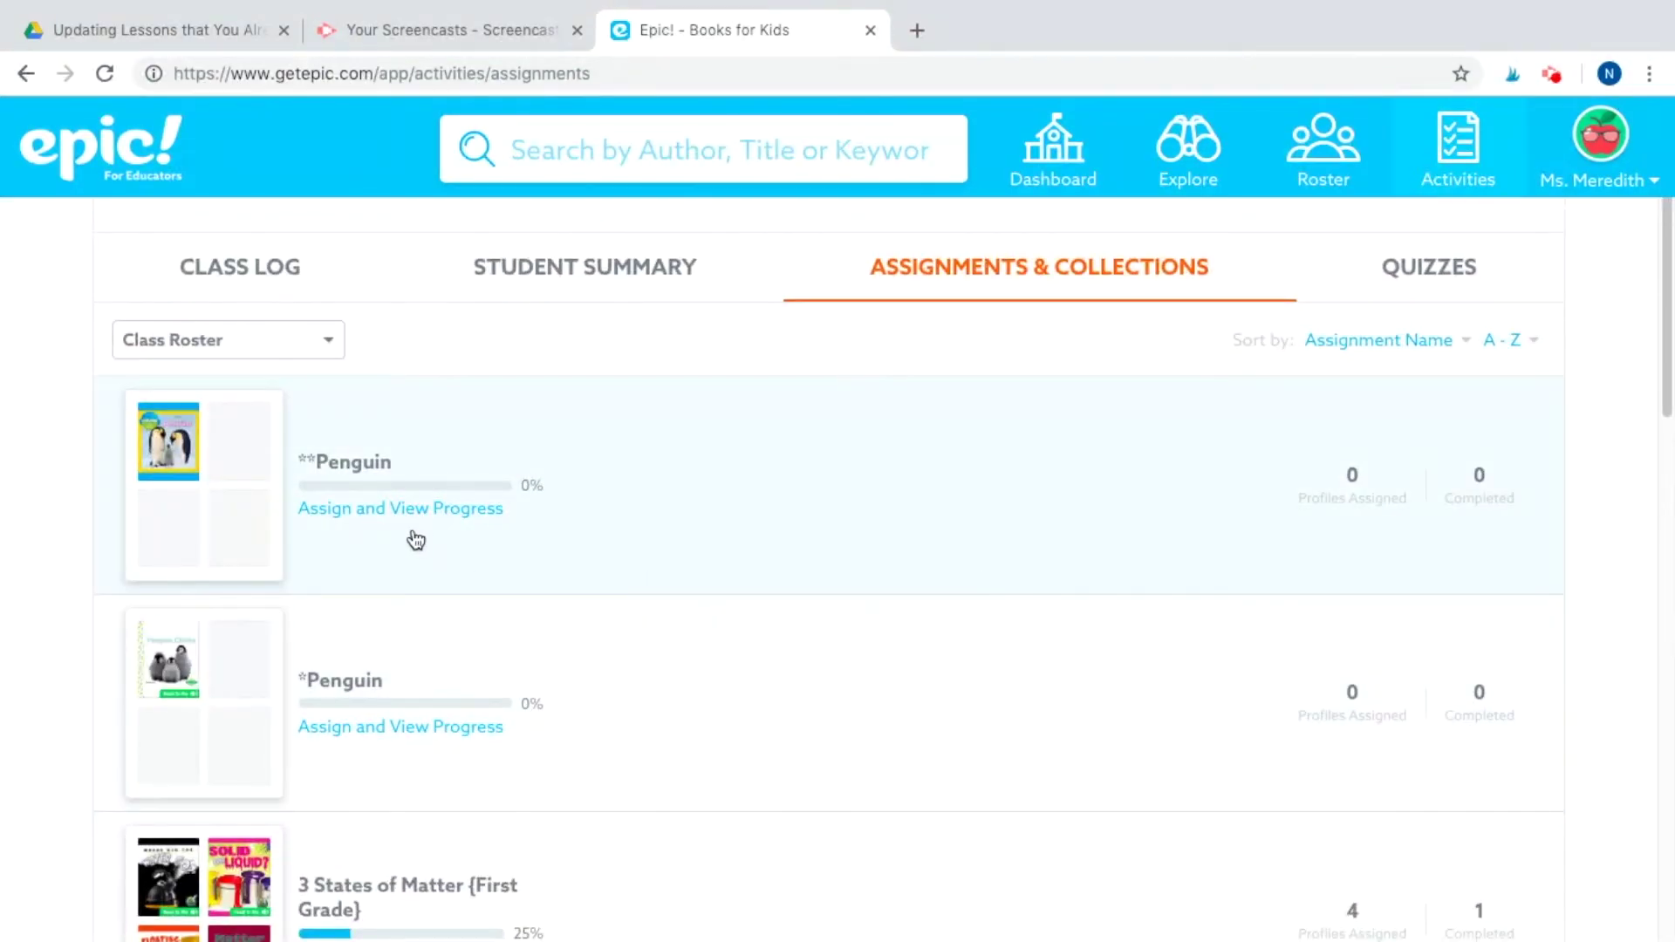
{"action": "scroll", "coordinate": [408, 550], "scroll_direction": "down", "scroll_amount": 1}
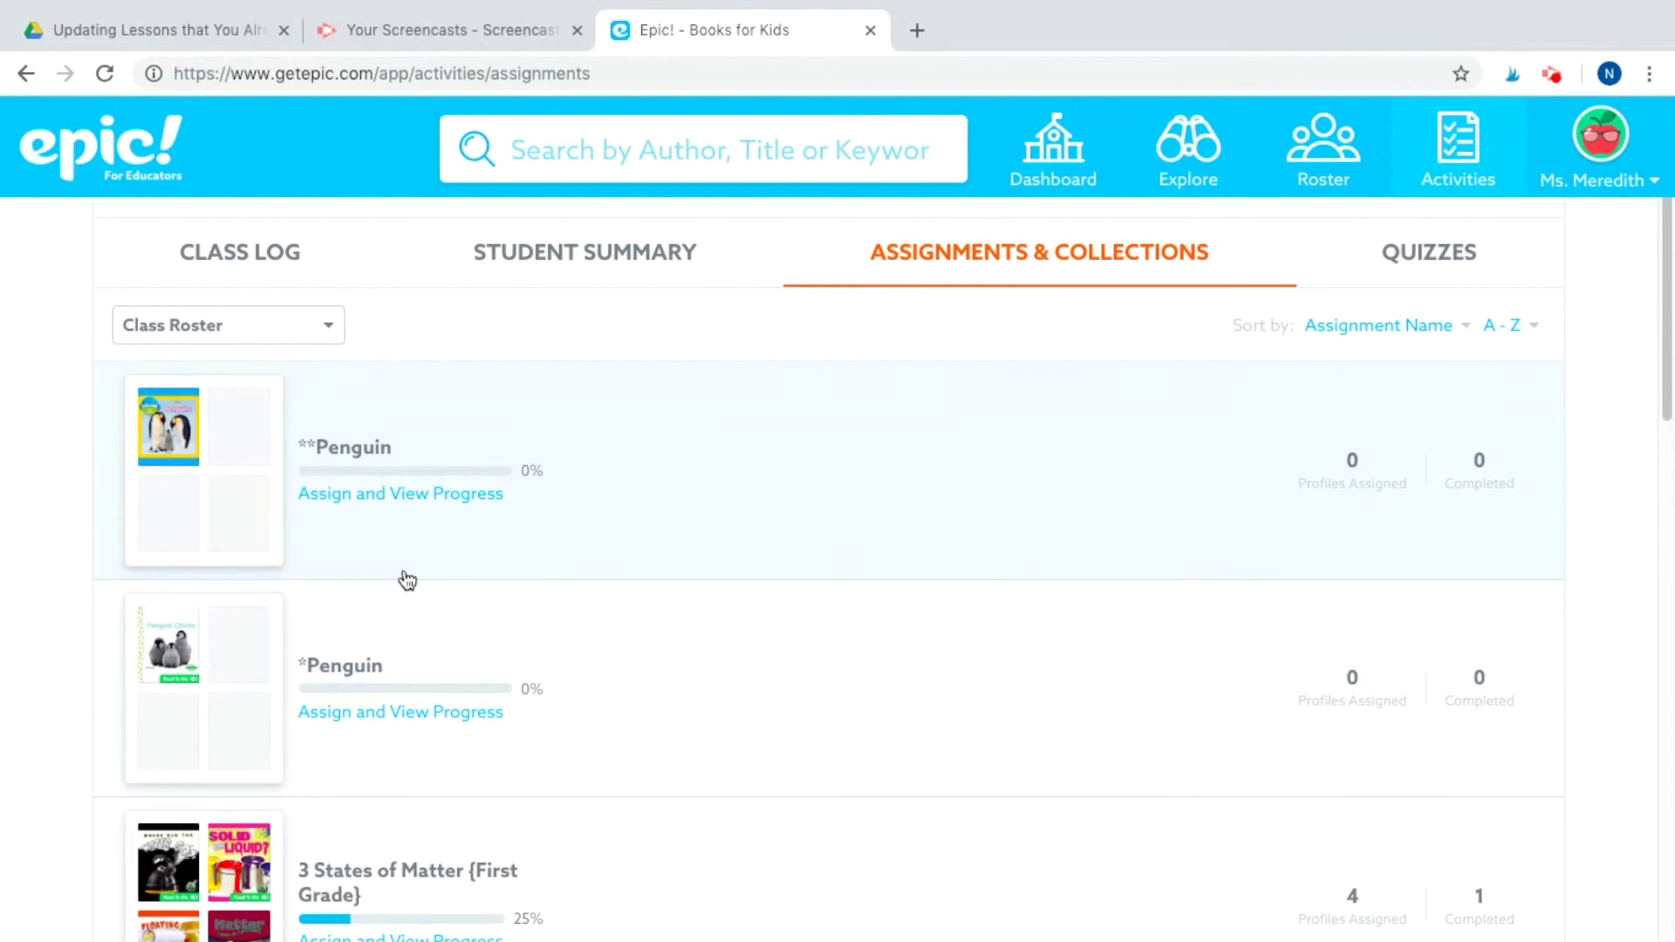
{"action": "left_click", "coordinate": [406, 714]}
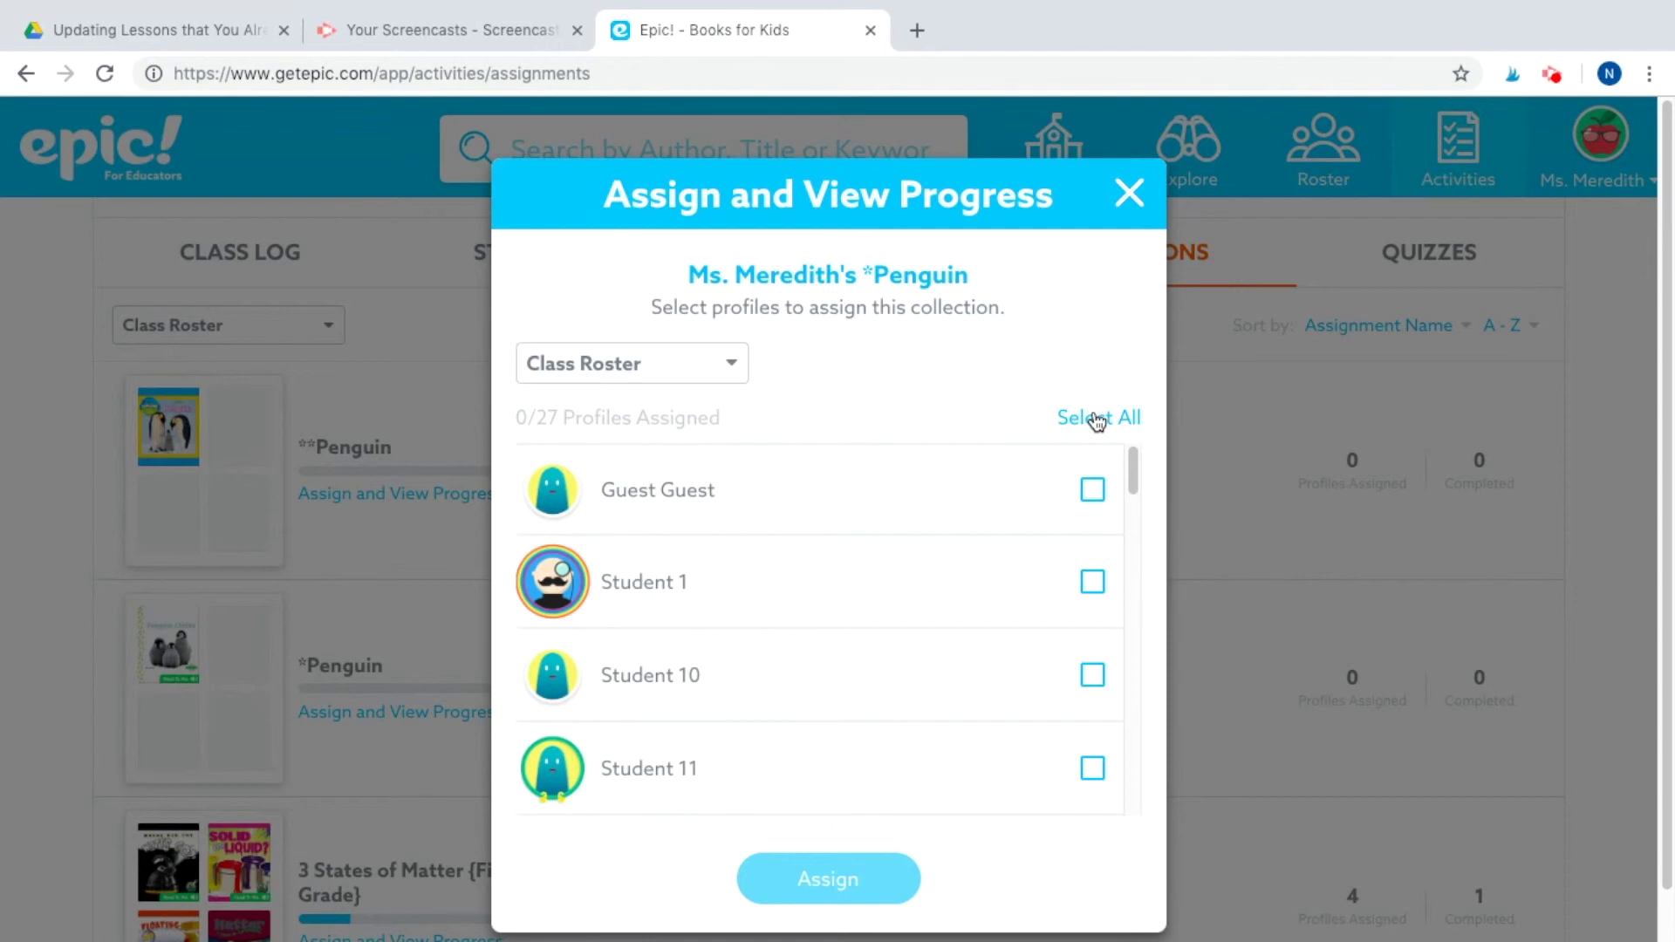
Tick Student 1, Student 11 and Student 13 and assign *Penguin to them.
{"action": "left_click", "coordinate": [1093, 582]}
{"action": "scroll", "coordinate": [1094, 587], "scroll_direction": "down", "scroll_amount": 2}
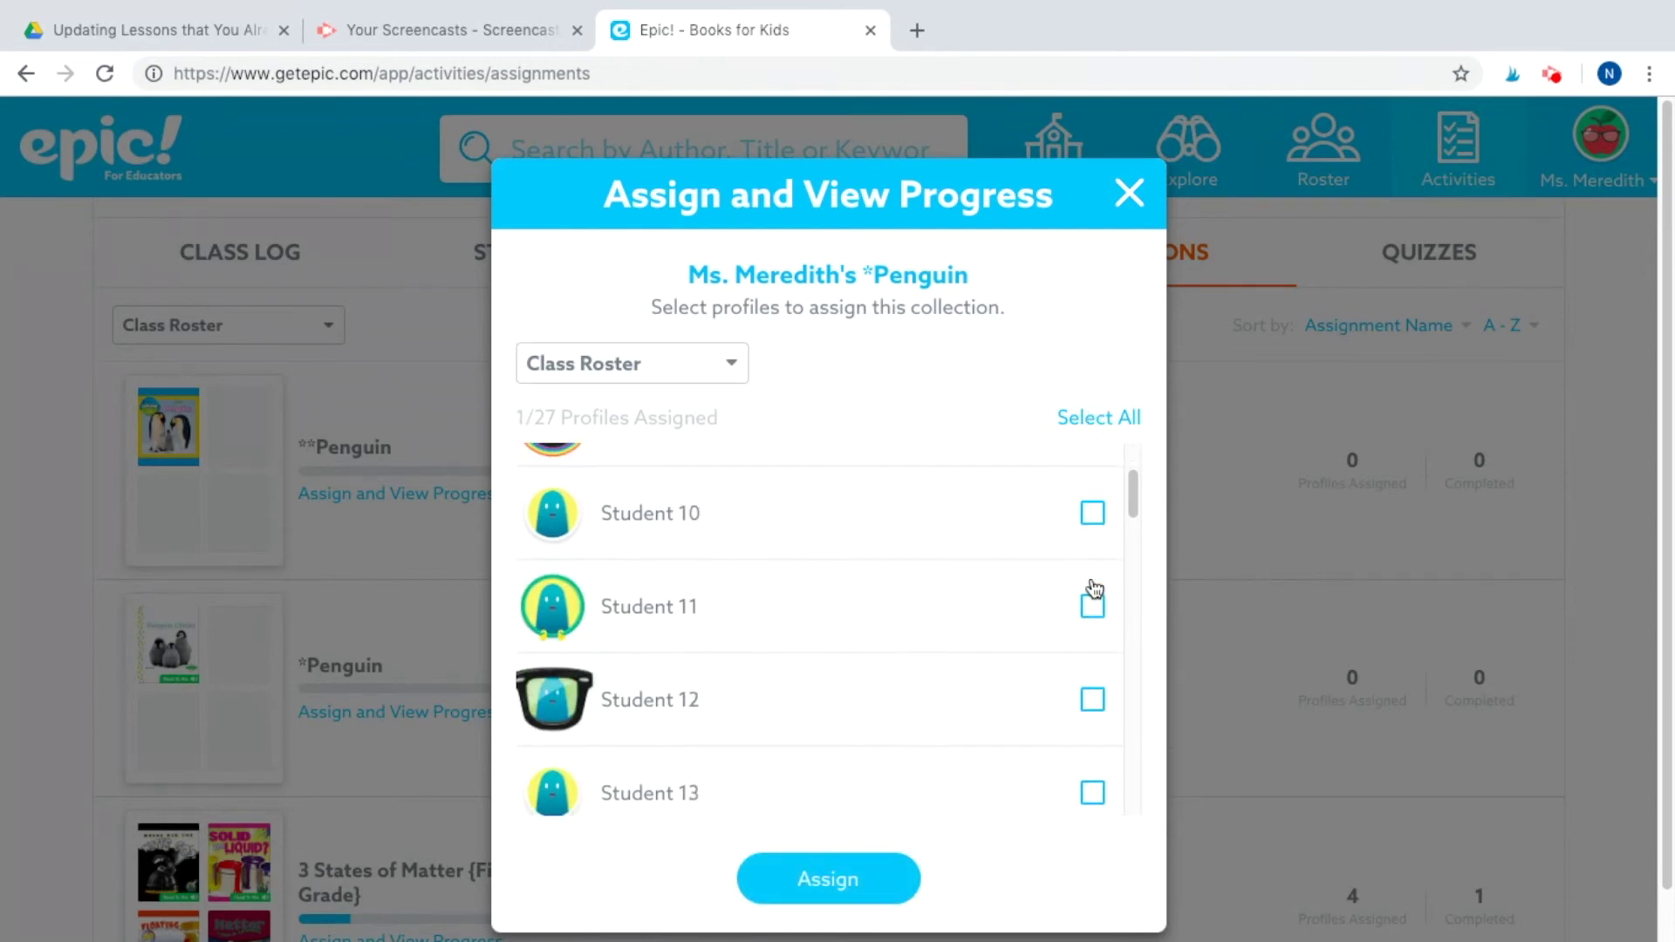
{"action": "left_click", "coordinate": [1093, 608]}
{"action": "scroll", "coordinate": [1094, 611], "scroll_direction": "down", "scroll_amount": 2}
{"action": "left_click", "coordinate": [1092, 661]}
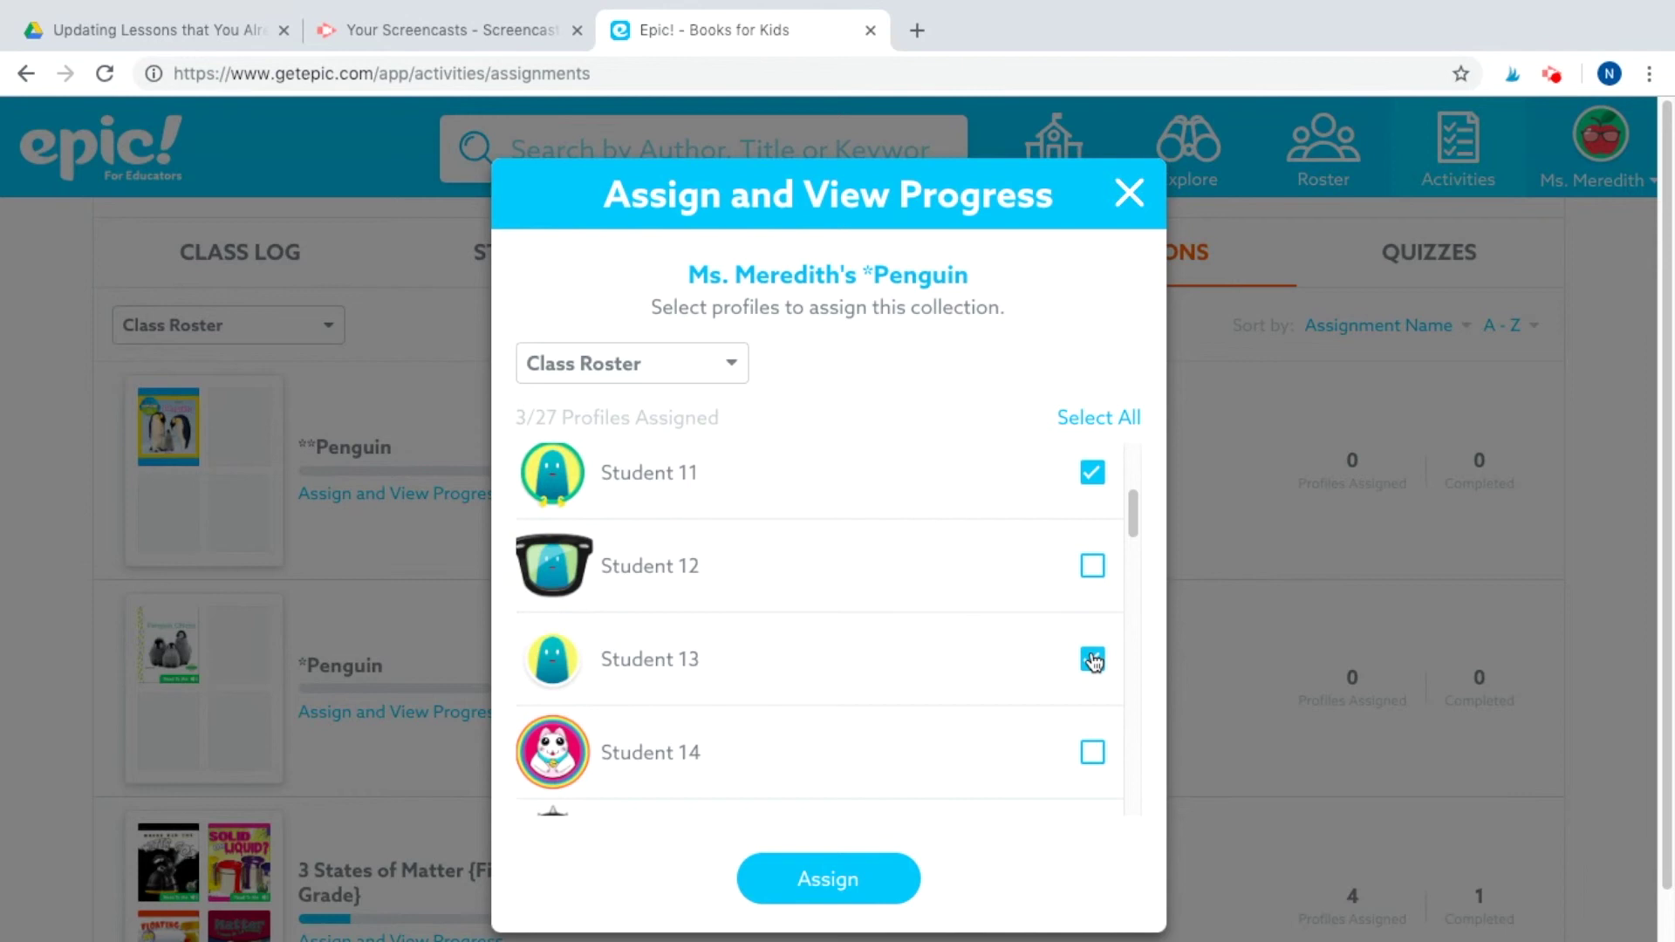
{"action": "left_click", "coordinate": [864, 879]}
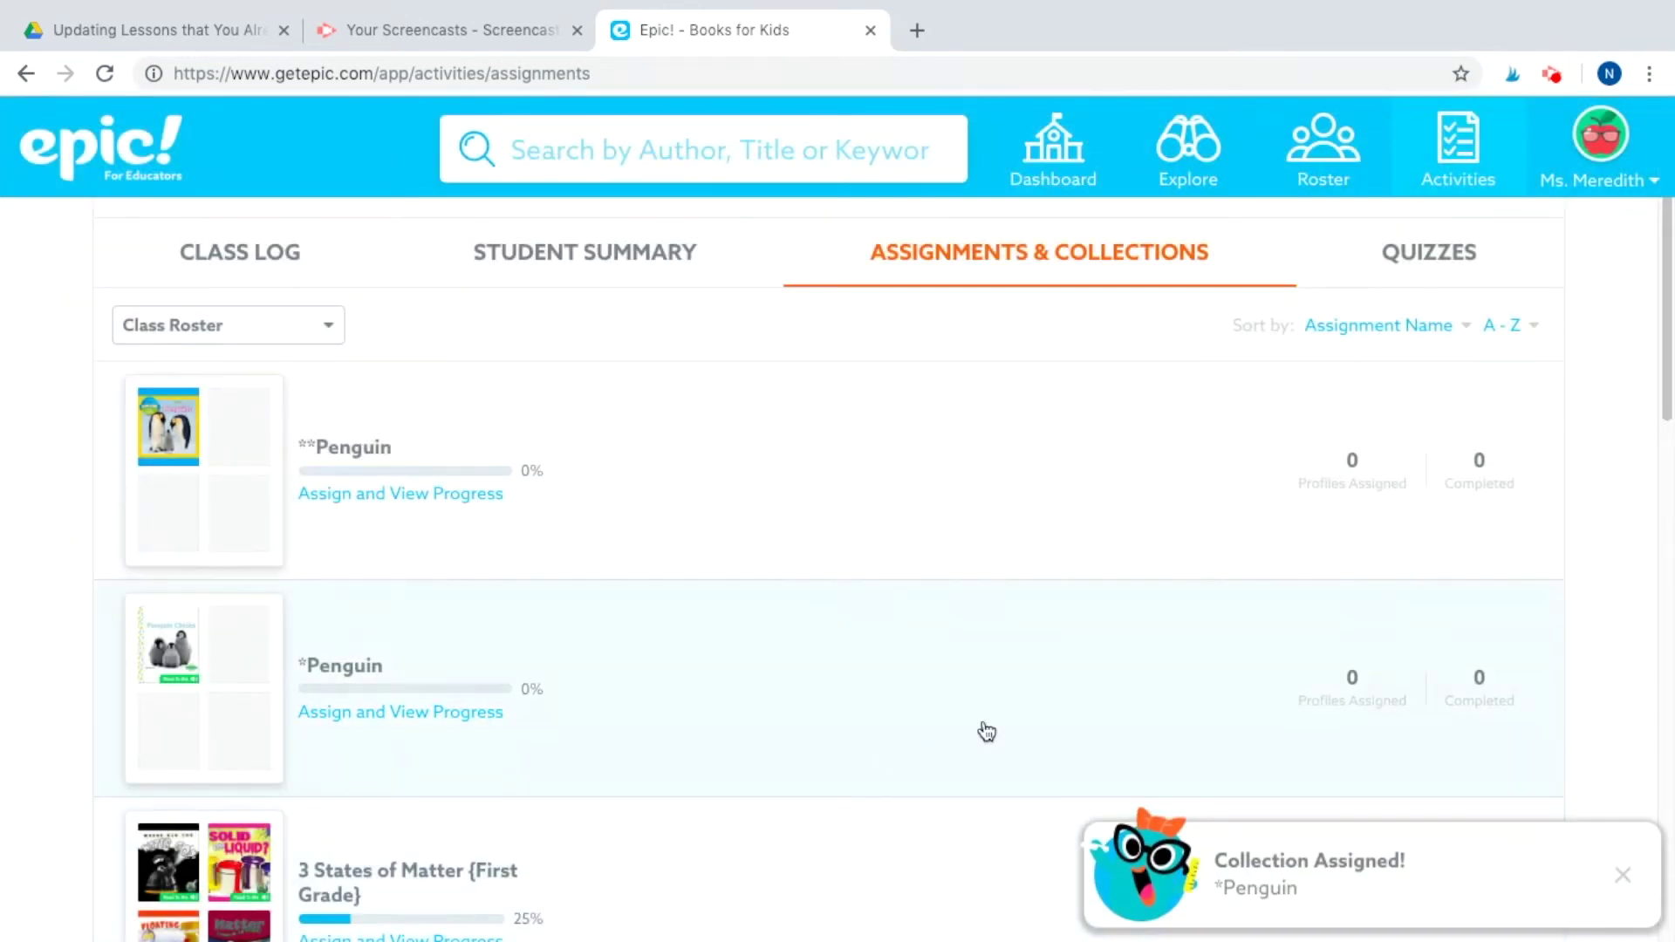